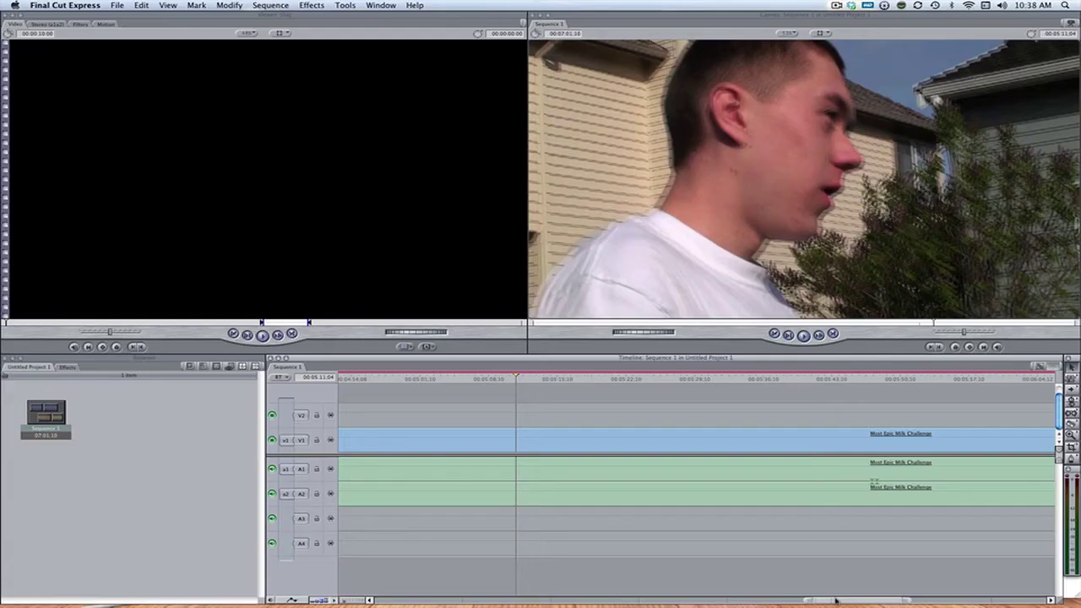
Scroll the timeline back to the start of the 'Most Epic Milk Challenge' clip.
left_click_drag(836, 600, 410, 596)
Park the playhead near 00:00:07 and browse the File > Export choices without picking one.
left_click(414, 378)
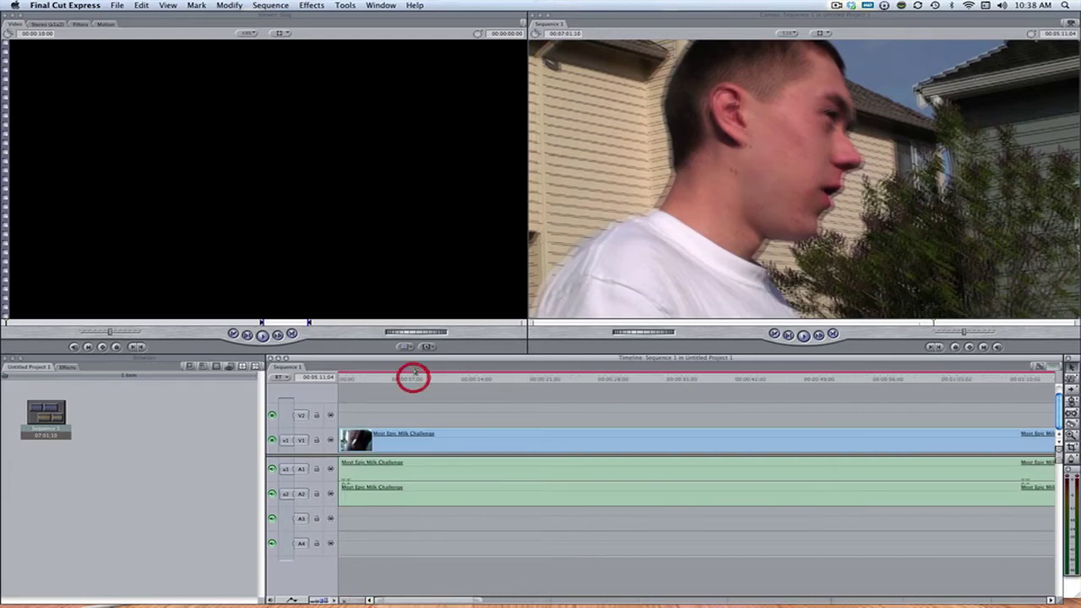
left_click(114, 6)
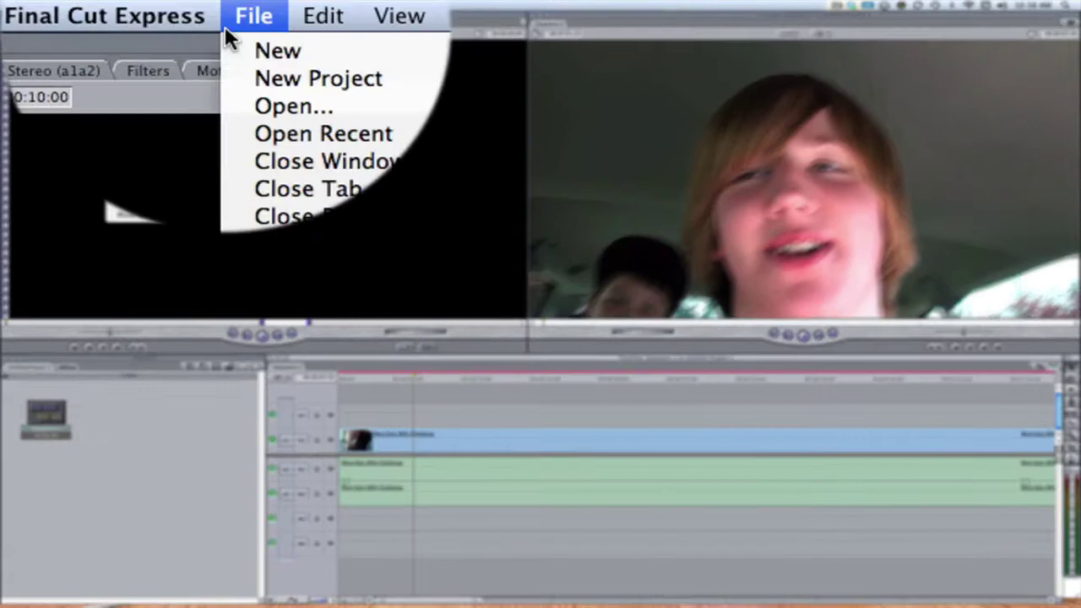
mouse_move(229, 212)
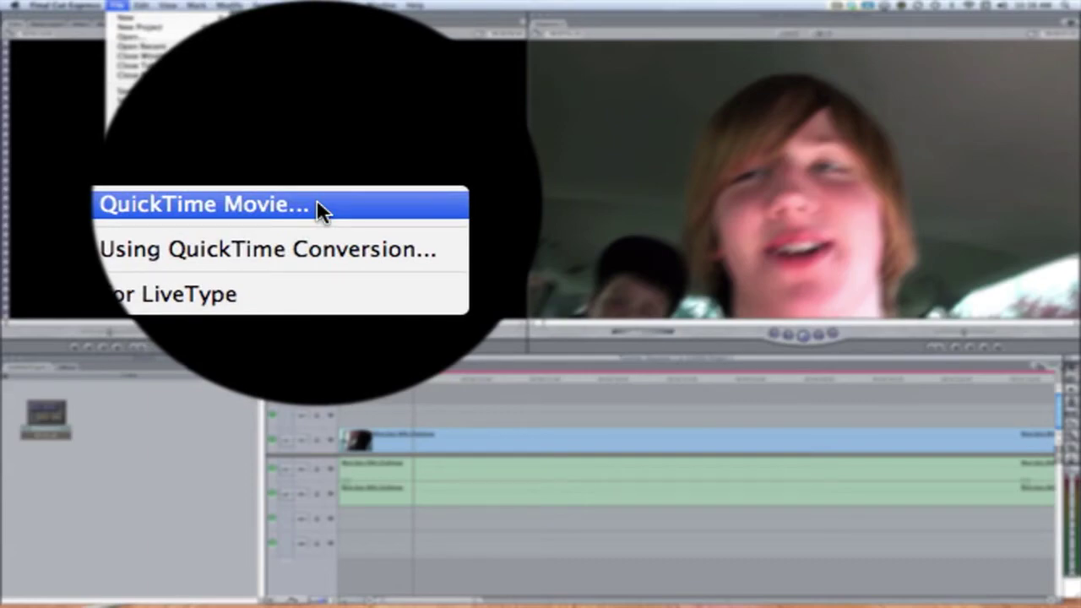
left_click(317, 199)
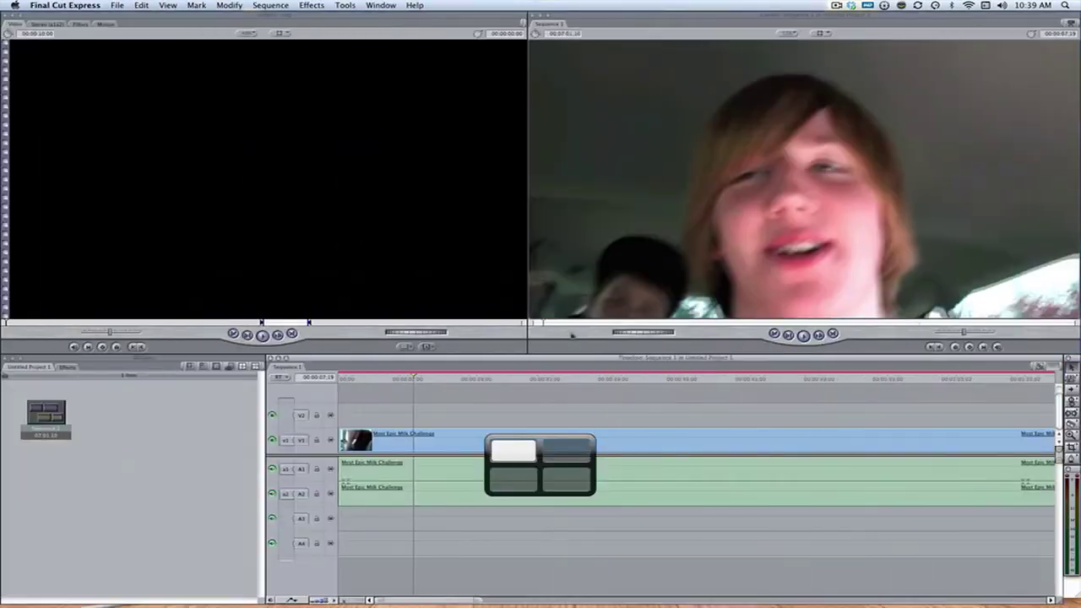
Use Exposé to bring Safari's YouTube Video File Upload page to the front.
key("F9")
key("F9")
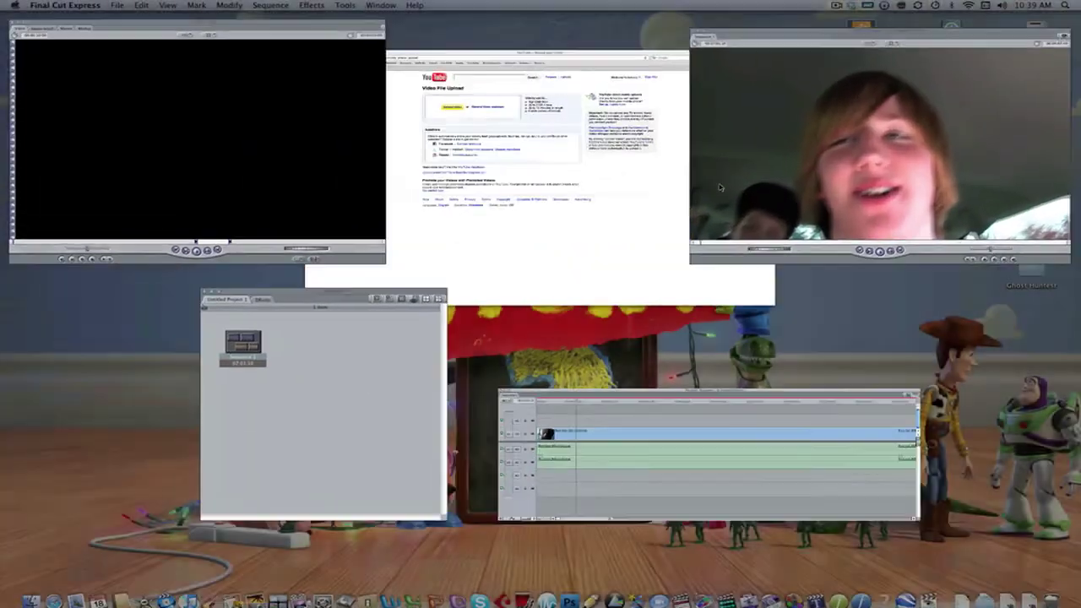
key("F9")
left_click(422, 225)
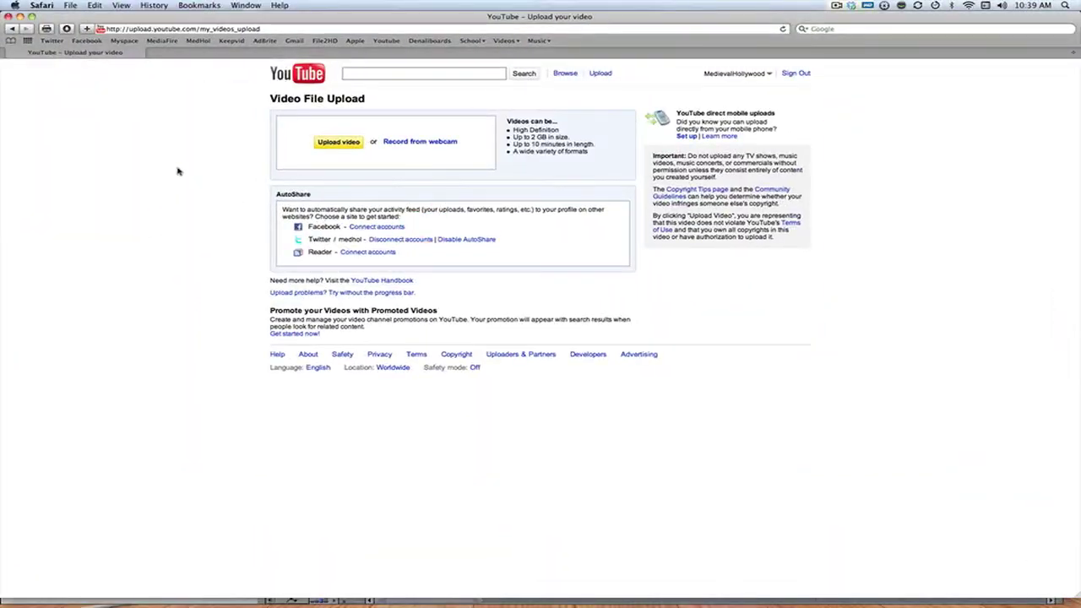
Highlight the 2 GB size limit and the 10-minute length limit, then clear the selection.
left_click(530, 129)
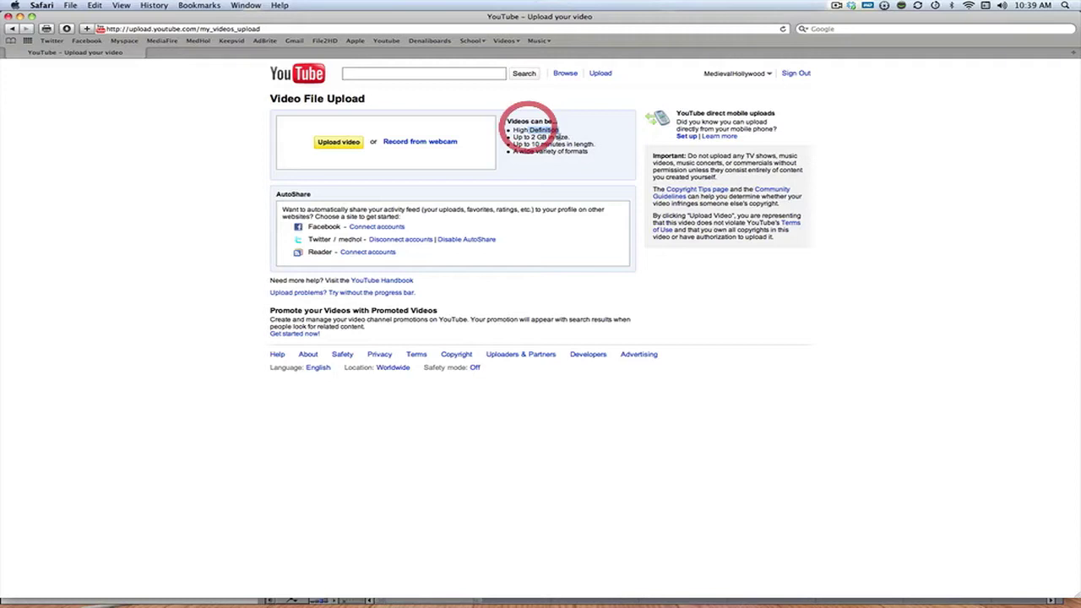
left_click(575, 139)
left_click_drag(575, 138, 530, 138)
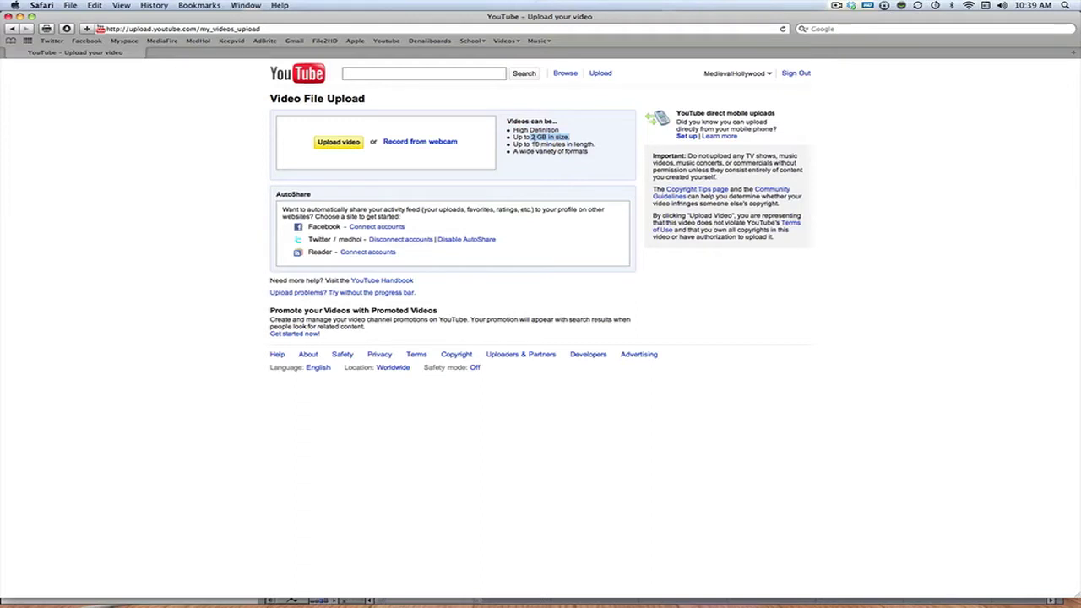
left_click_drag(511, 141, 562, 151)
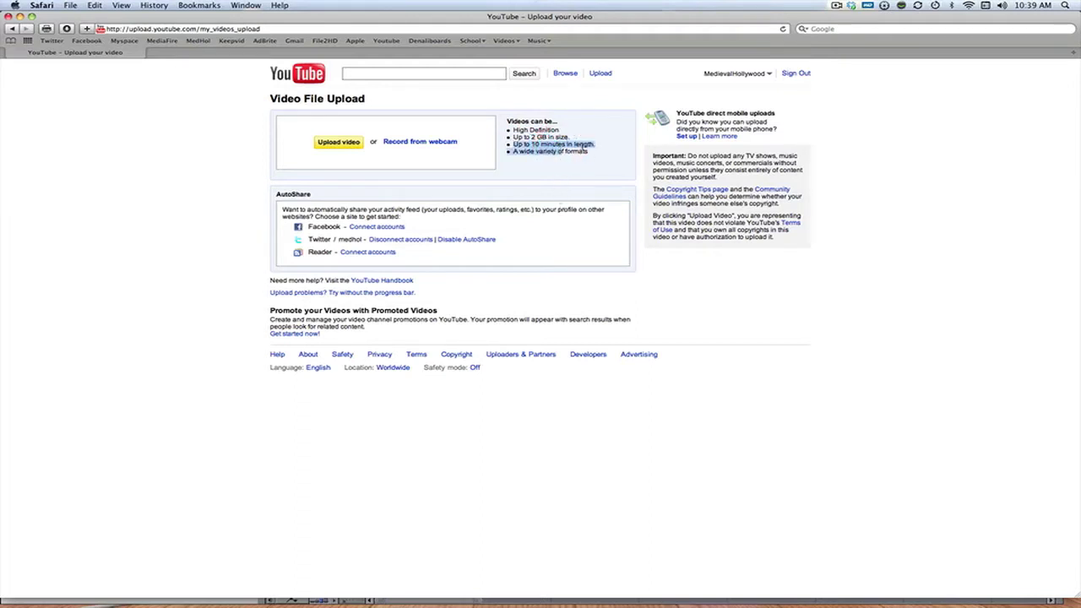
left_click(583, 147)
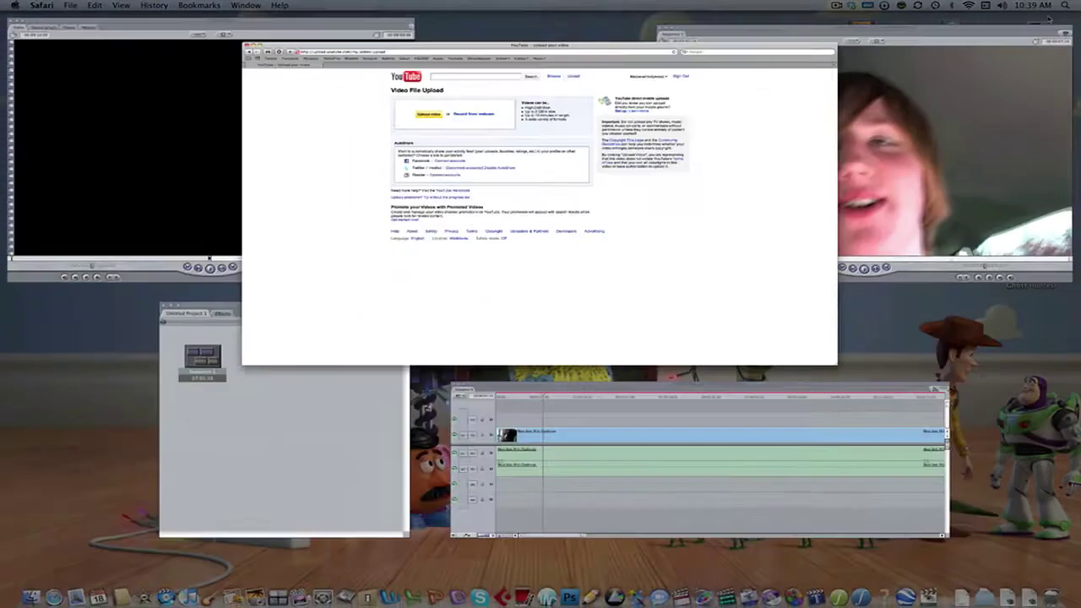
Switch back to Final Cut Express and return the playhead to the sequence start.
key("F9")
left_click(895, 195)
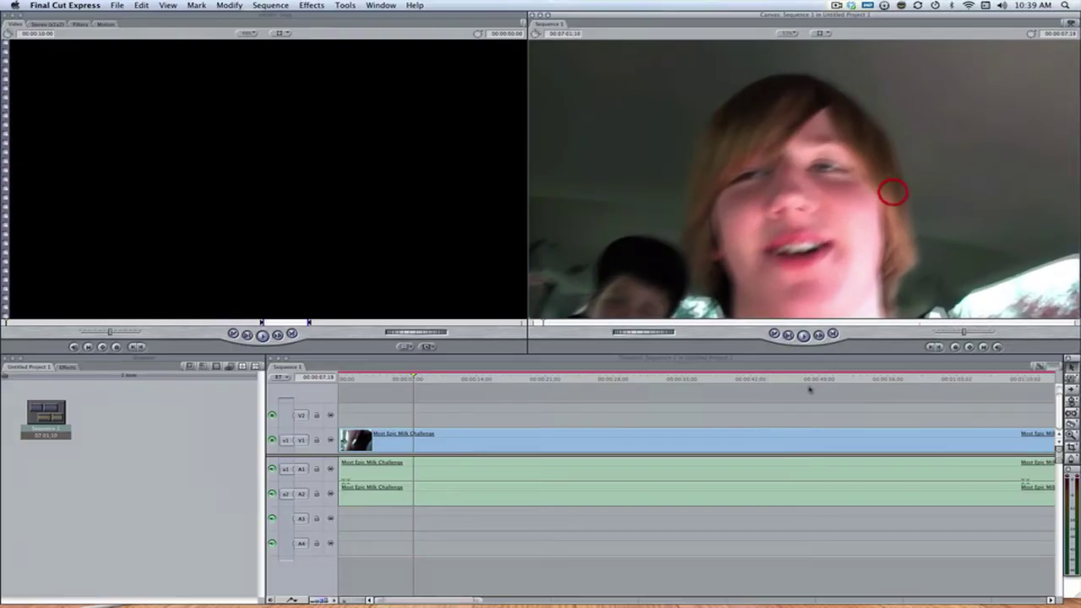
left_click(615, 394)
left_click(619, 378)
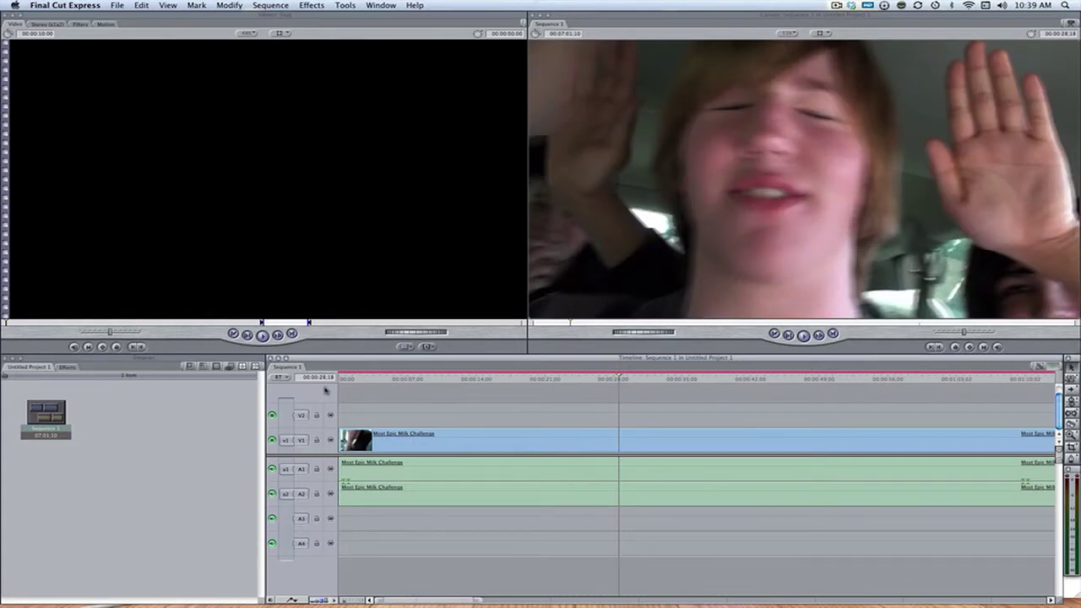
left_click(342, 379)
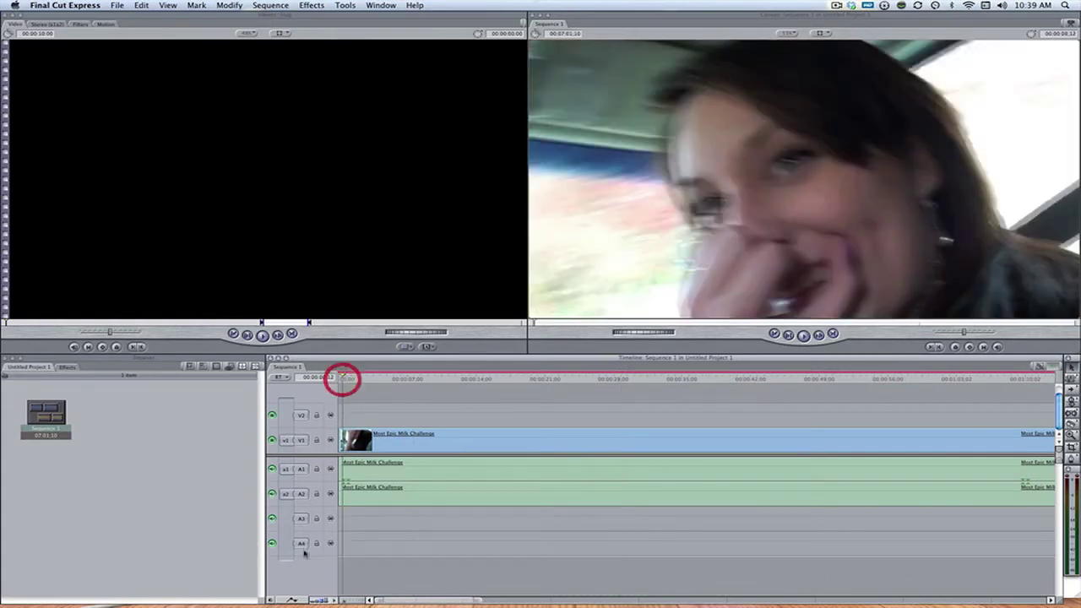
Export Sequence 1 with File > Export > Using QuickTime Conversion.
left_click(117, 4)
mouse_move(165, 154)
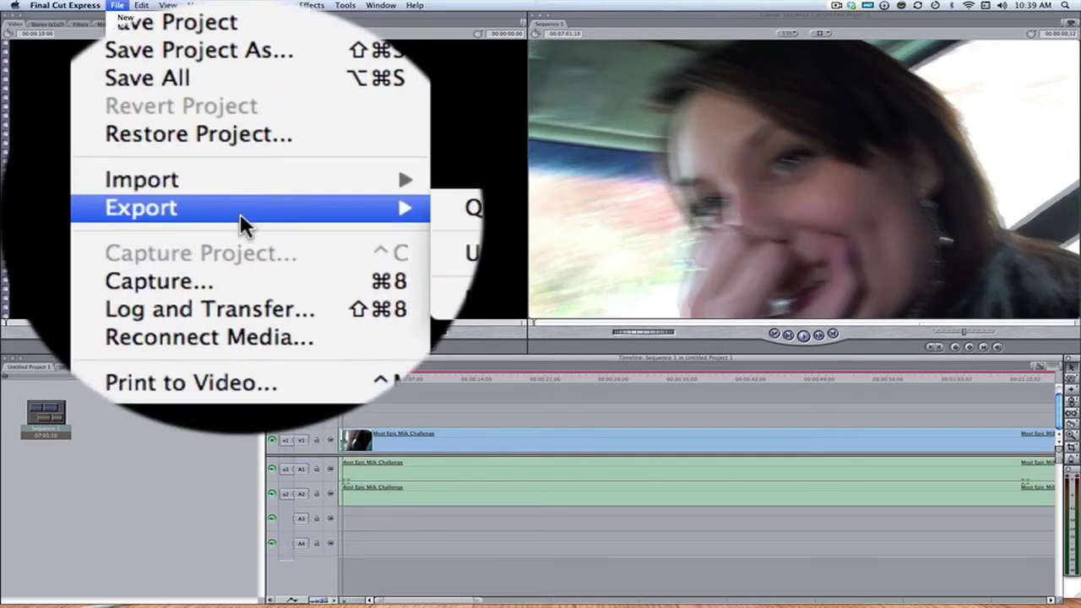
left_click(284, 174)
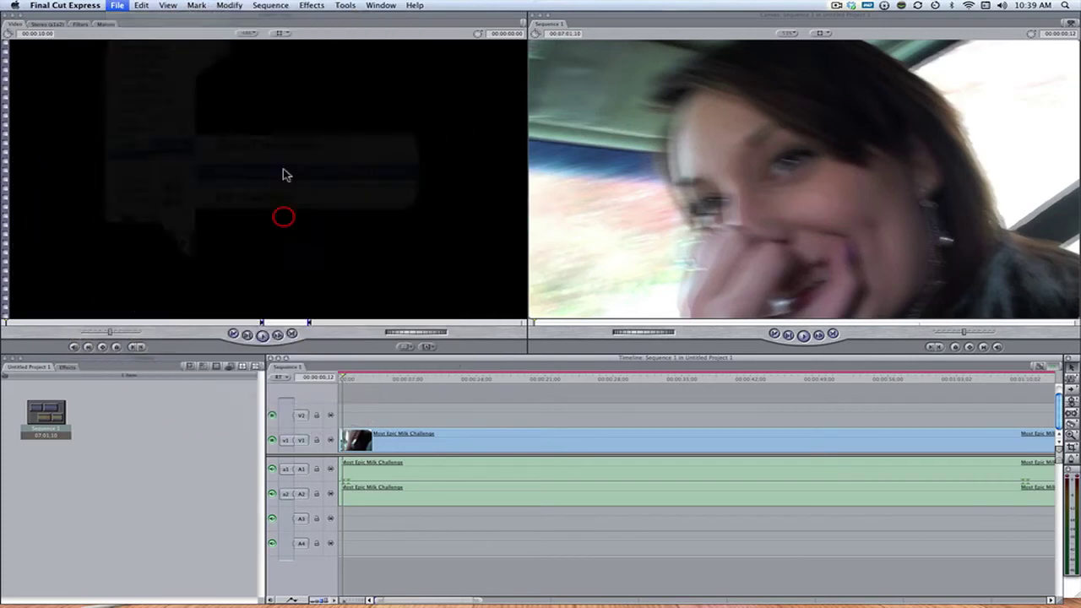
Keep QuickTime Movie as the format and open its Movie Settings, moving the window aside.
left_click(498, 267)
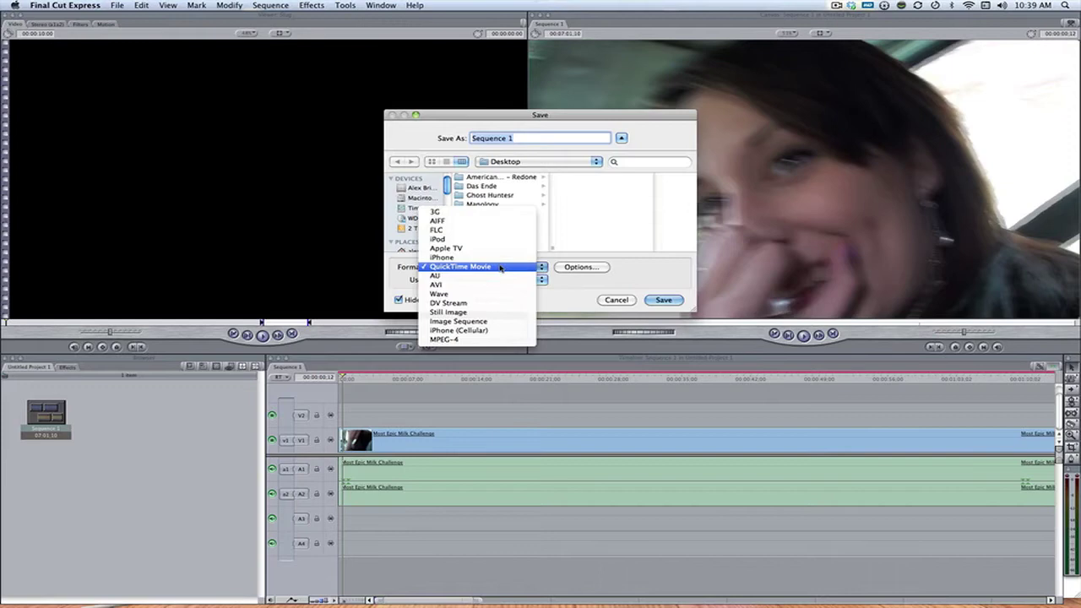
left_click(500, 267)
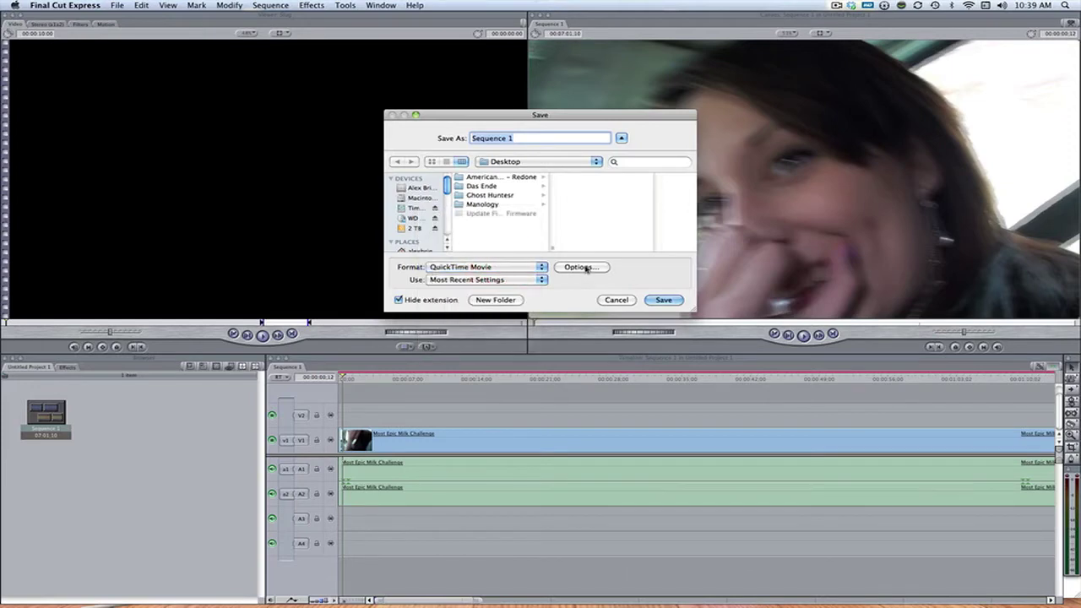
left_click(500, 268)
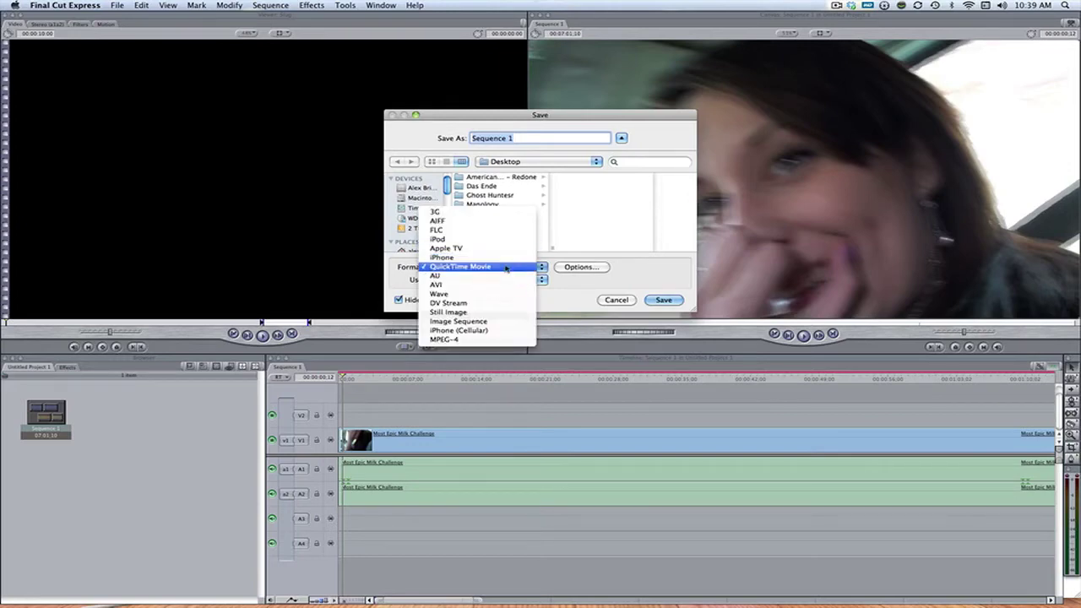
left_click(504, 267)
left_click(579, 267)
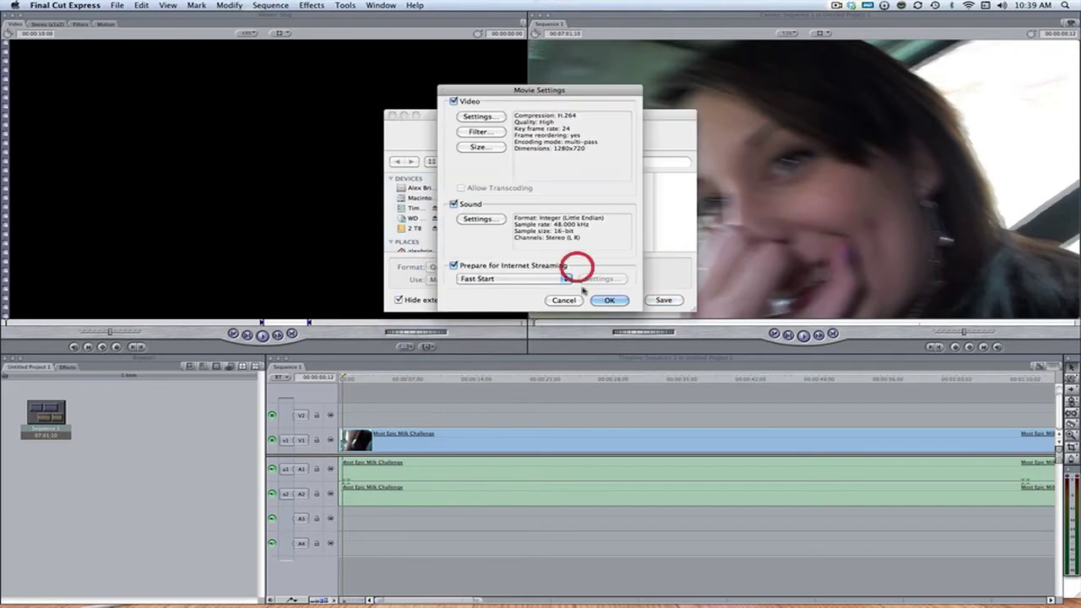
left_click_drag(540, 91, 527, 108)
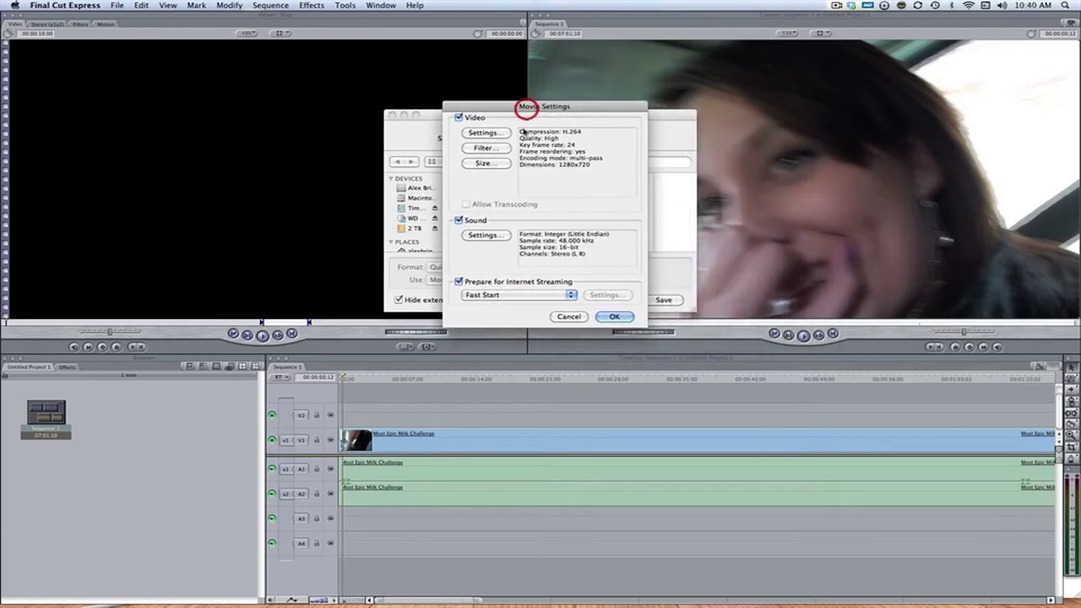
Keep export dimensions at 1280 x 720 HD, leaving aspect-ratio preservation and deinterlacing off.
left_click(494, 164)
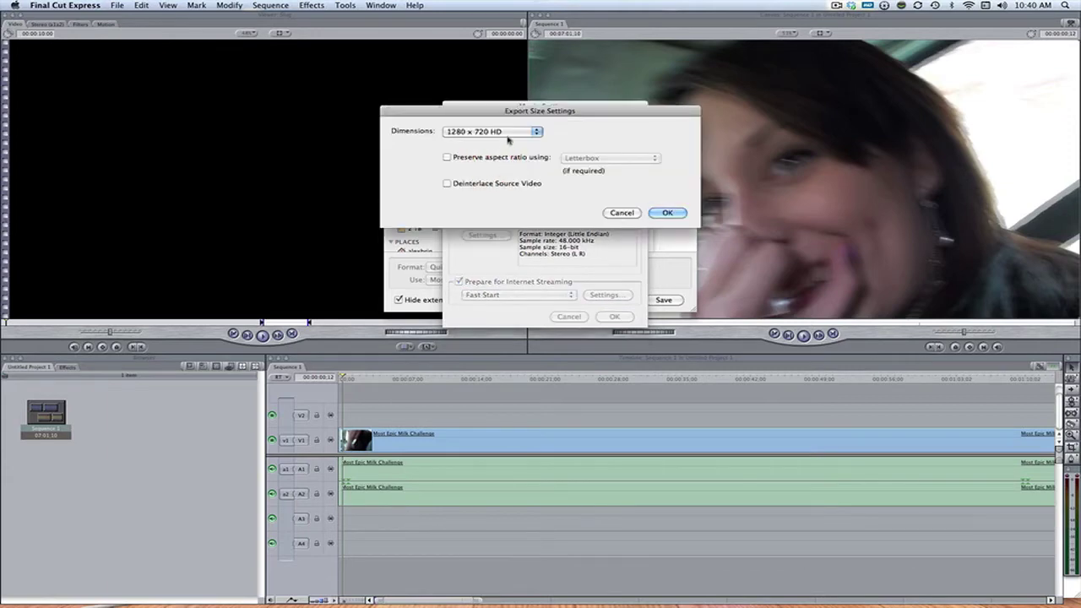
left_click(496, 131)
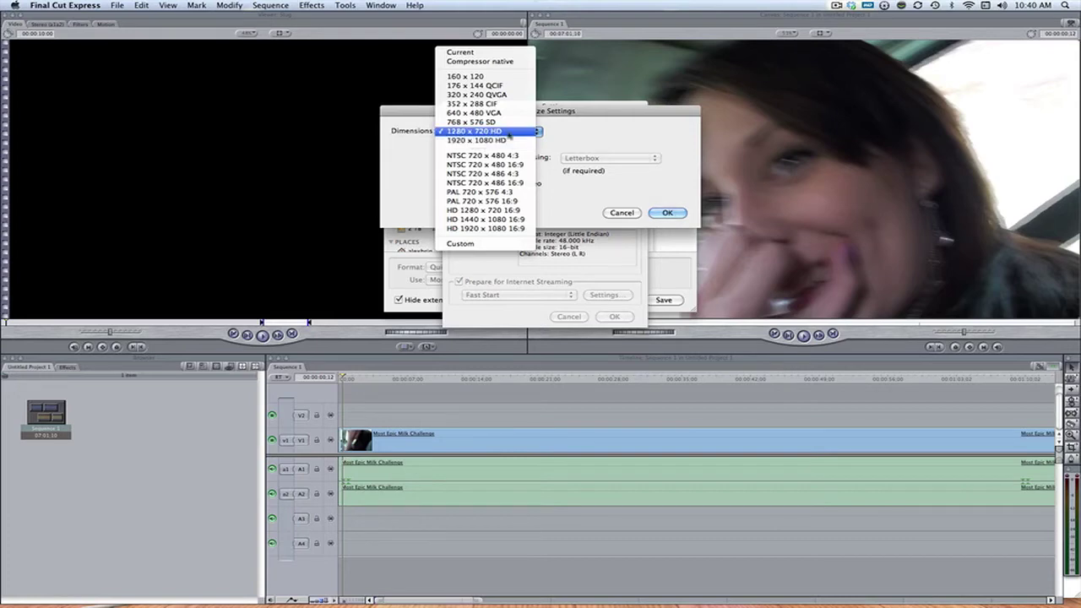
left_click(509, 133)
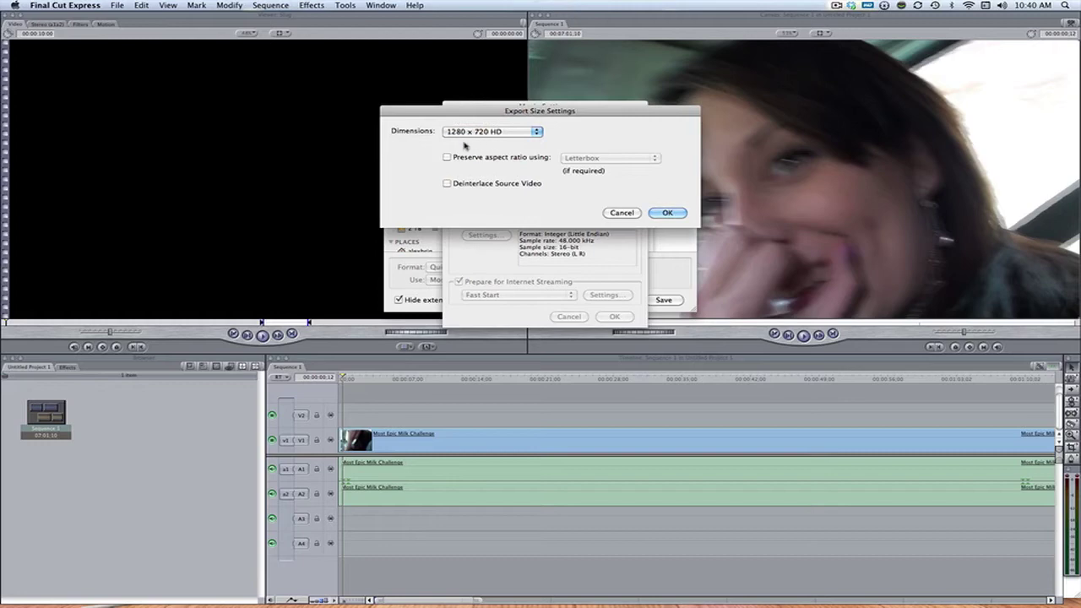
left_click(477, 157)
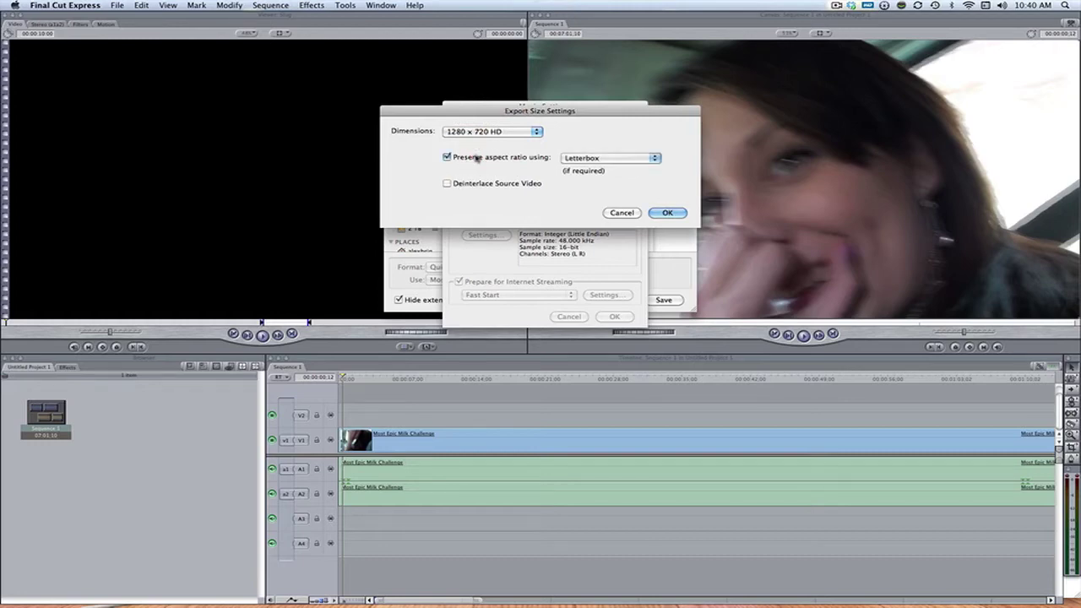
left_click(476, 157)
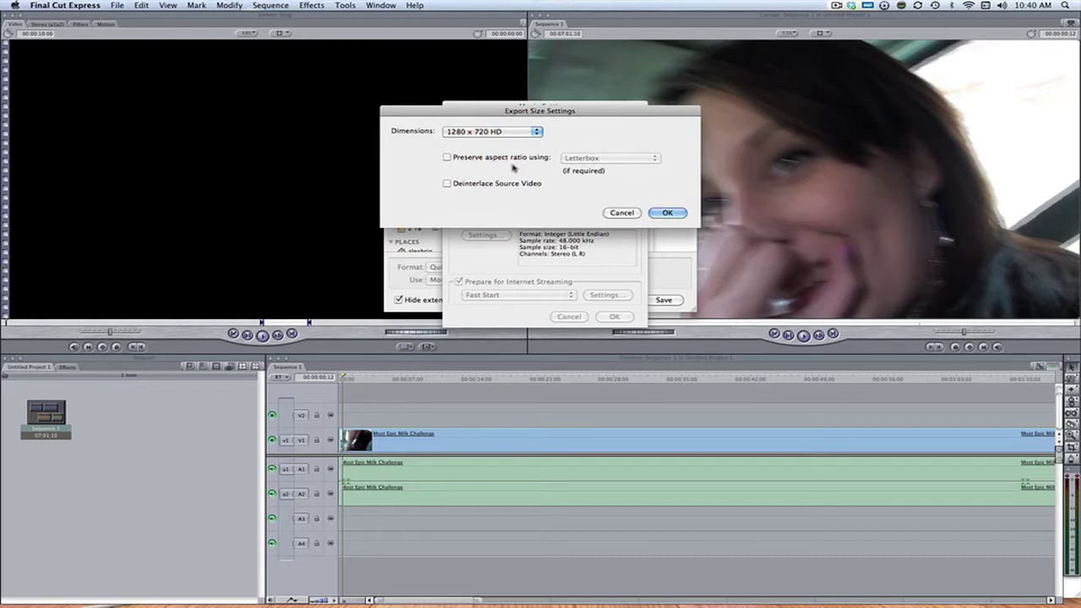
left_click(518, 185)
left_click(504, 184)
Confirm the 1280 x 720 size, then keep H.264 compression at the Current frame rate.
left_click(673, 213)
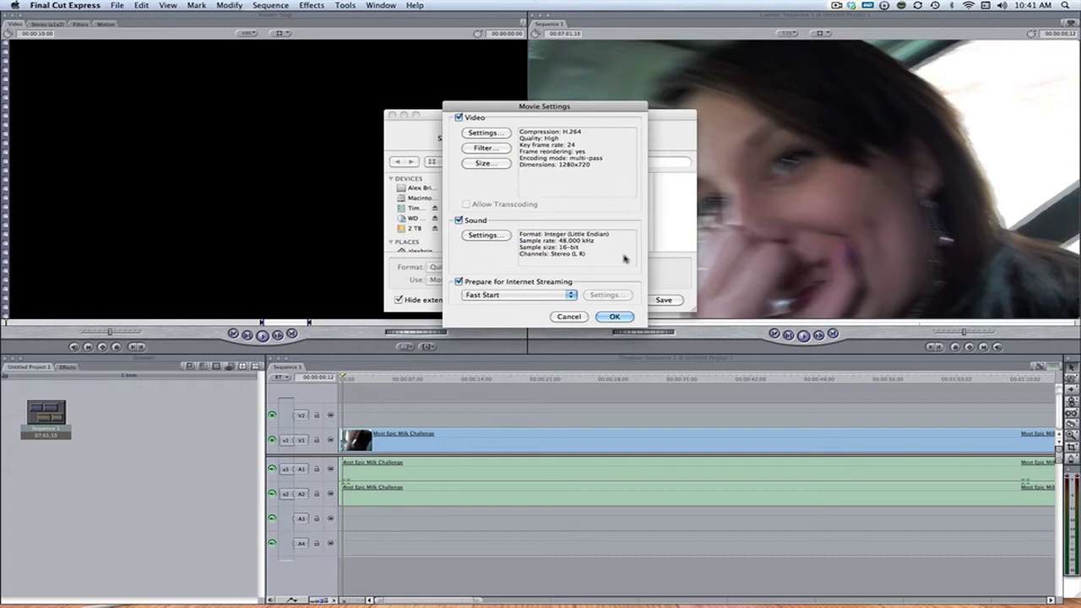
left_click(488, 136)
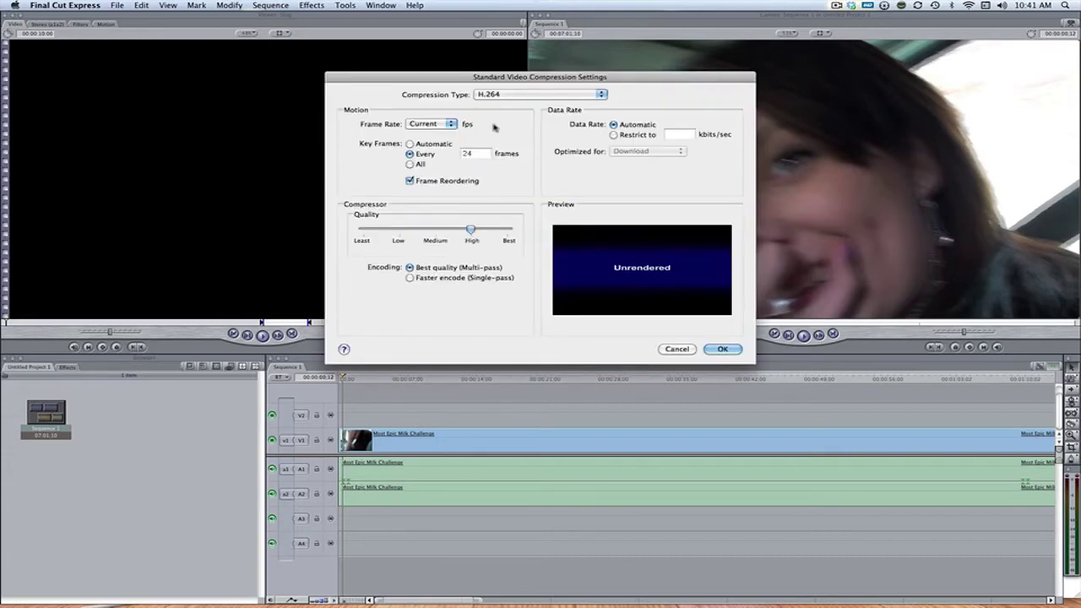
left_click(524, 94)
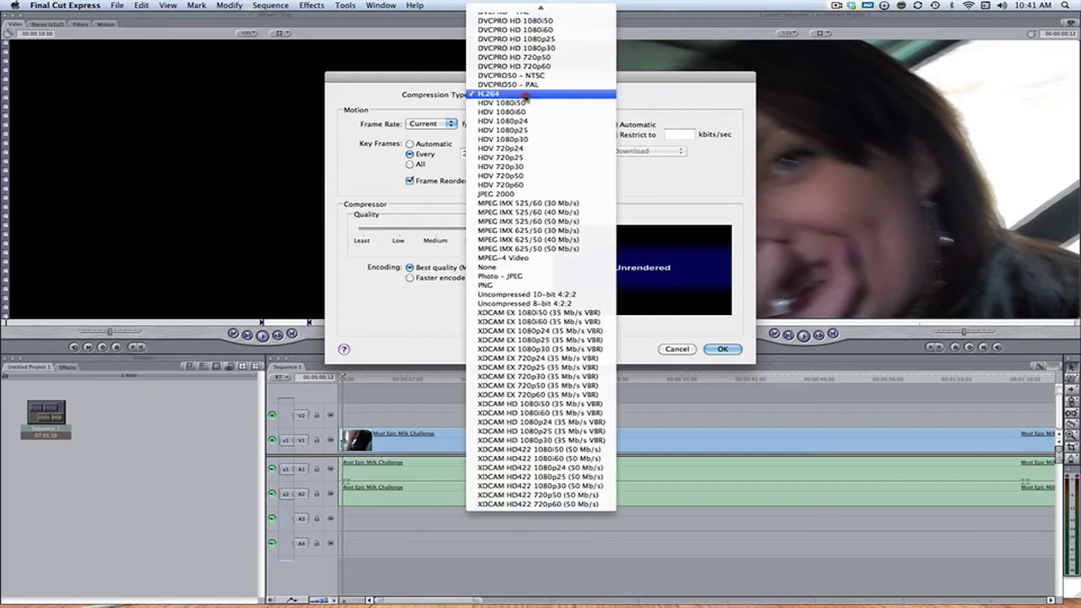
left_click(530, 94)
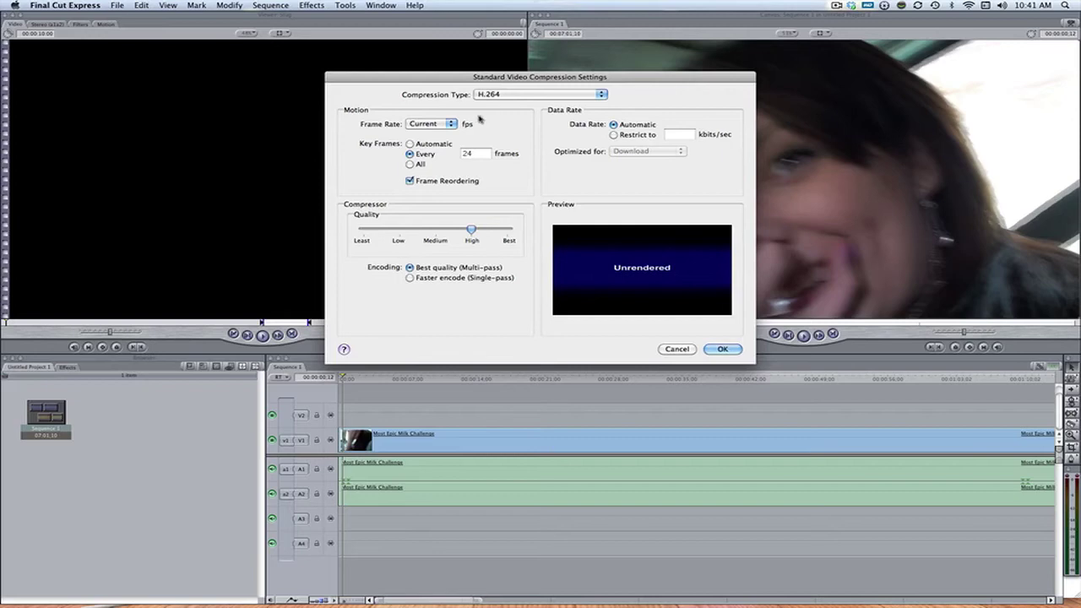
left_click(429, 124)
left_click(449, 124)
Try several Quality slider positions, including Best and Medium, and leave H.264 quality at High.
mouse_move(475, 231)
left_mouse_down()
mouse_move(444, 235)
mouse_move(466, 232)
left_mouse_up()
left_click(507, 228)
left_click(471, 230)
left_click(494, 229)
left_click(470, 229)
left_click_drag(470, 232, 434, 239)
left_click(469, 230)
Apply the H.264 compression settings and preview the Blur filters in the Filter dialog.
left_click(723, 350)
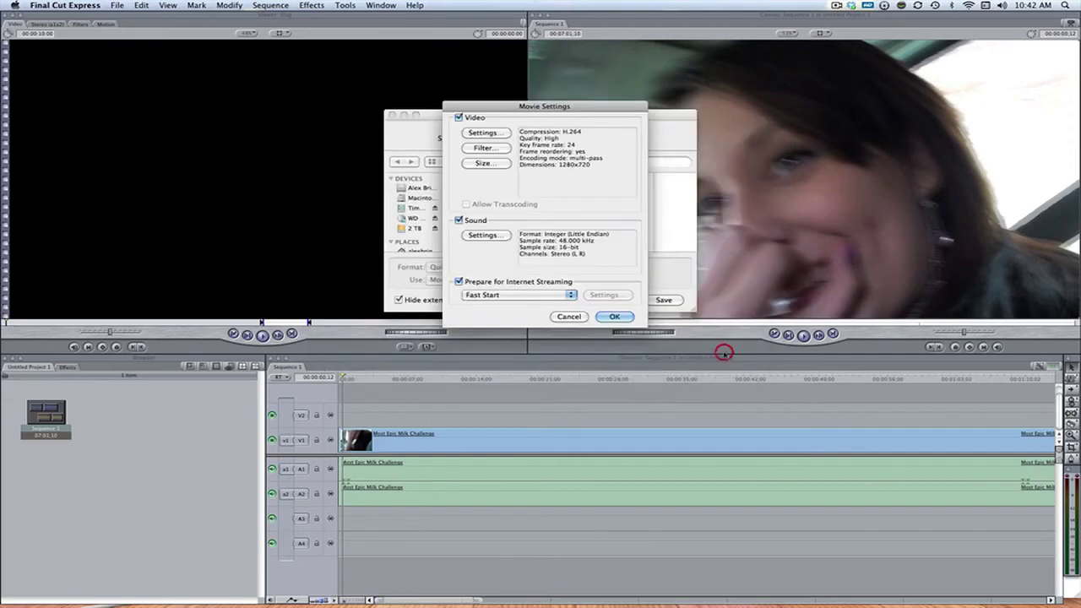
left_click(487, 147)
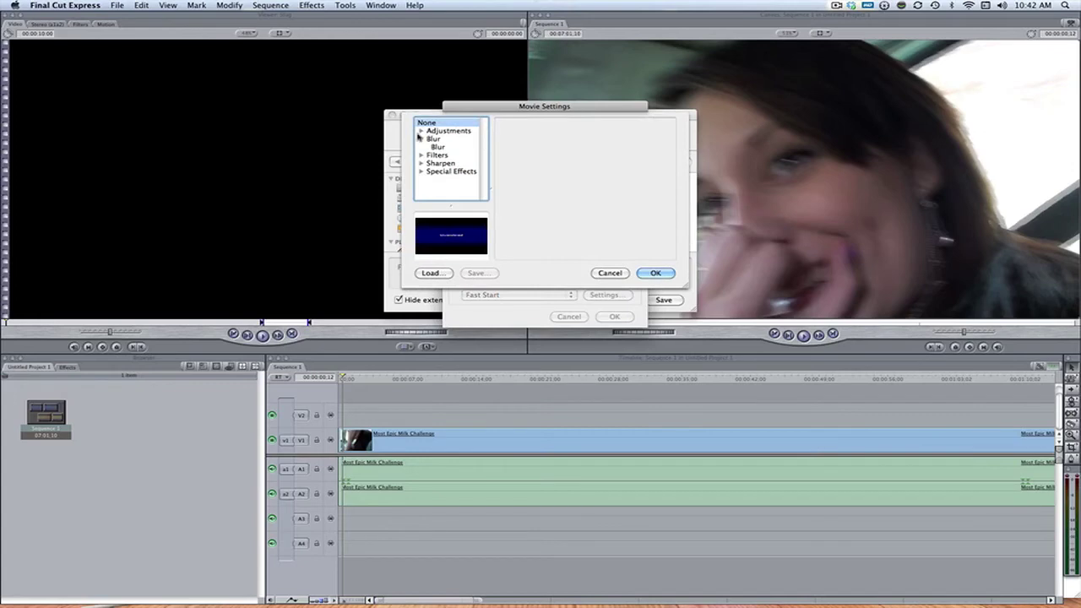
left_click(420, 138)
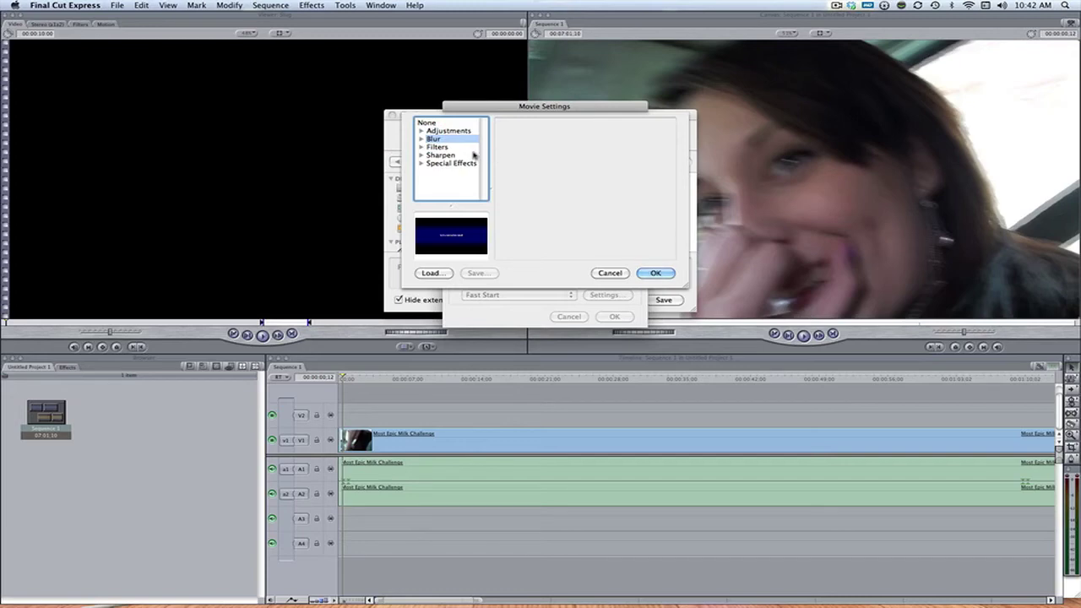
left_click(420, 138)
left_click(438, 147)
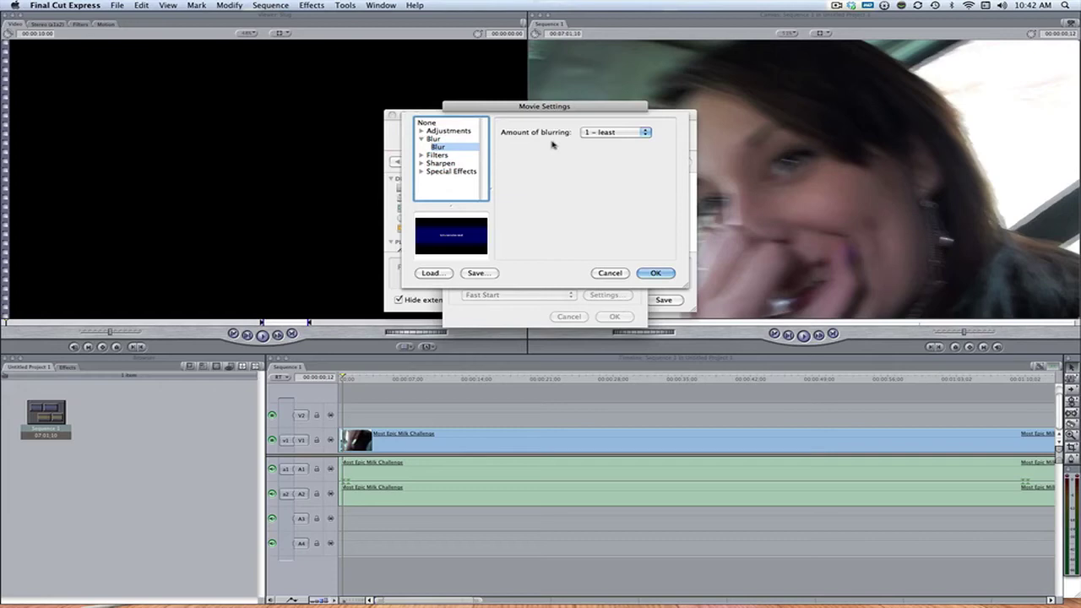
Preview the Sharpen and Special Effects filters, then close the dialog with no filter applied.
left_click(421, 138)
left_click(420, 155)
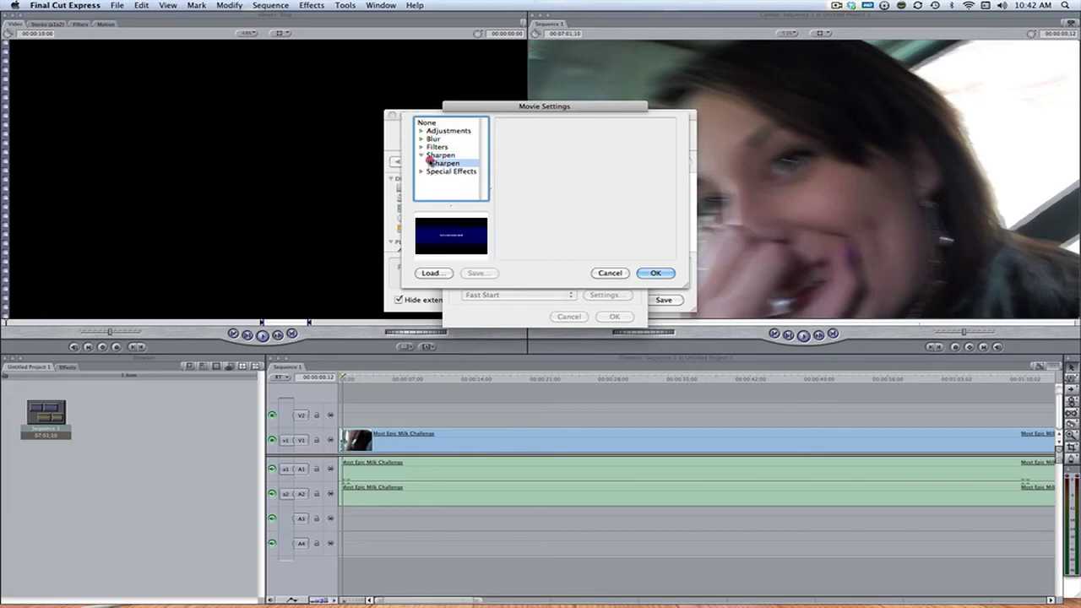
left_click(421, 155)
left_click(441, 163)
left_click(421, 163)
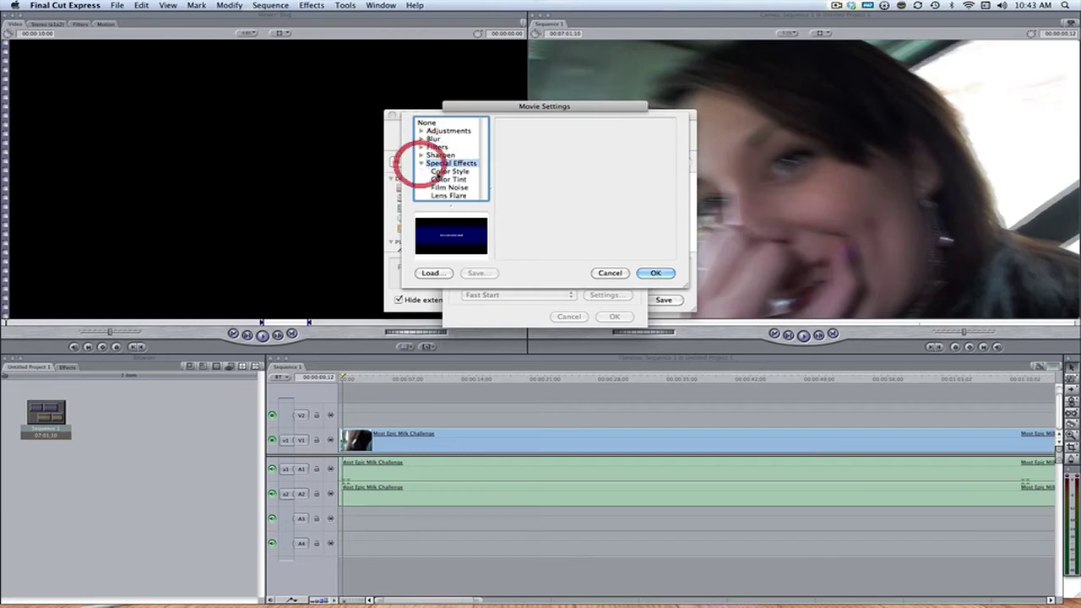
left_click(441, 172)
left_click(421, 163)
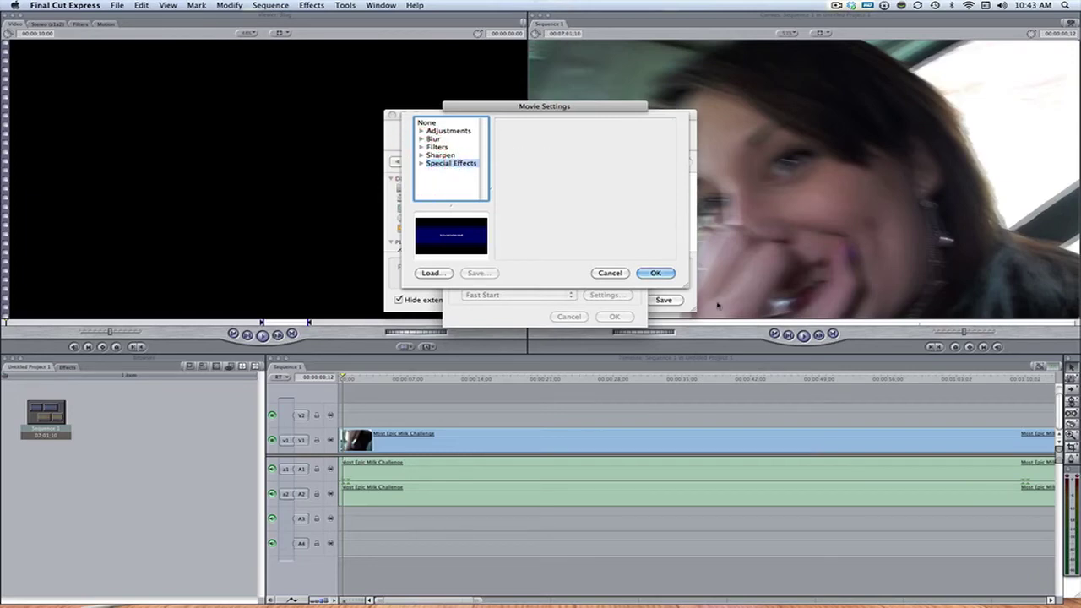
left_click(649, 272)
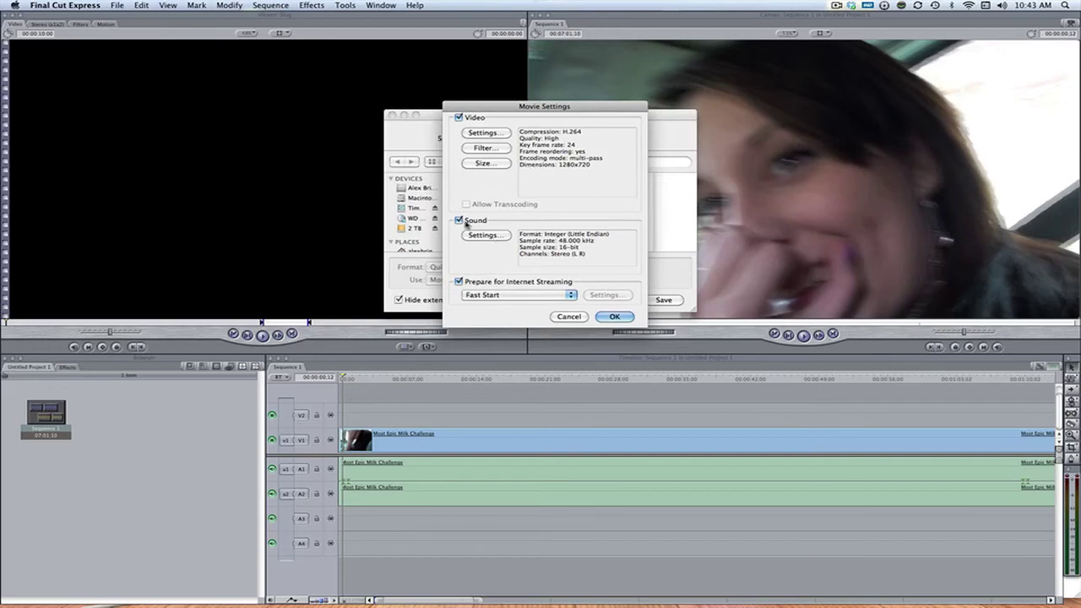
Keep sound at Linear PCM 48 kHz, briefly try Mono, and return channels to Stereo (L R).
left_click(475, 237)
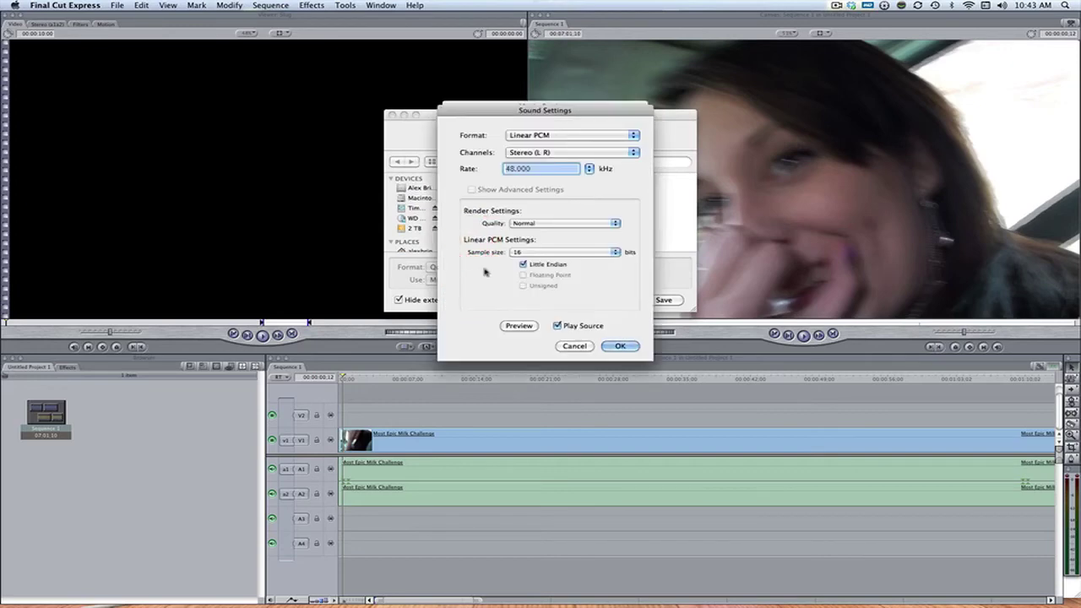
left_click(564, 138)
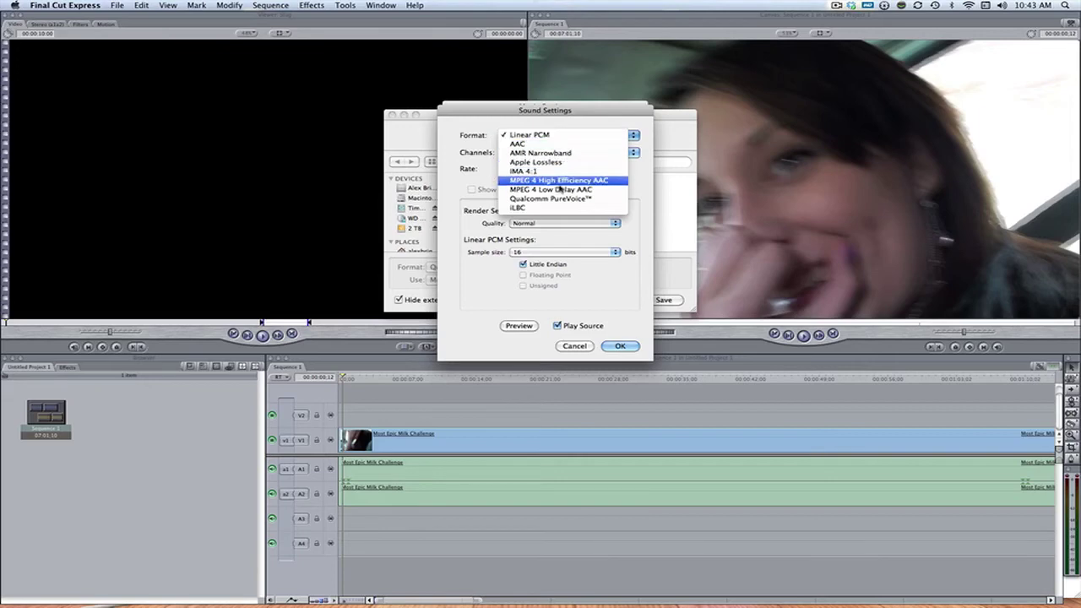
left_click(568, 136)
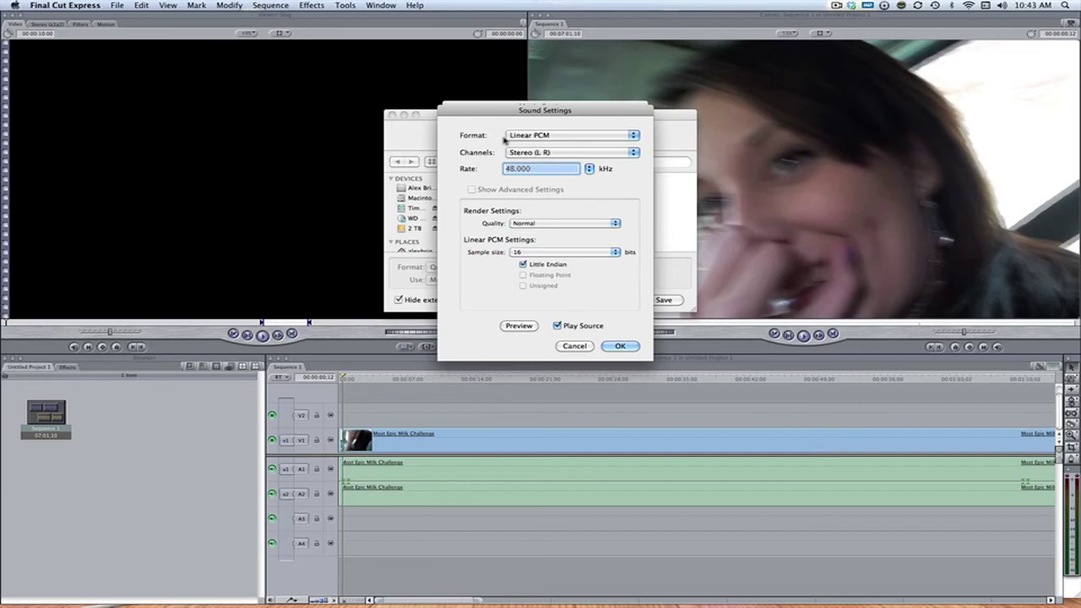
left_click(534, 155)
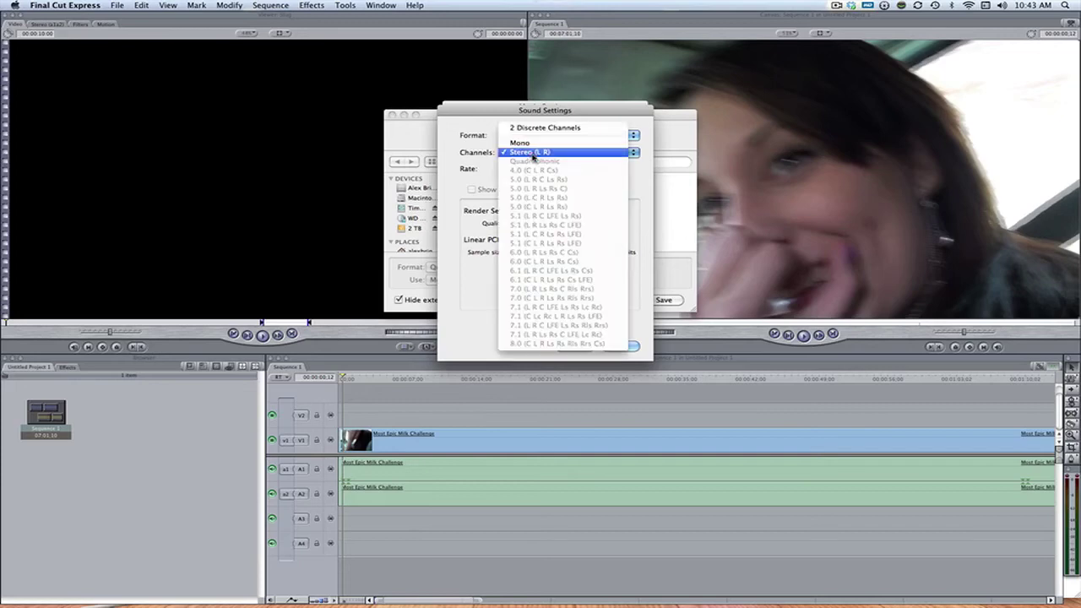
left_click(546, 152)
left_click(547, 152)
left_click(547, 144)
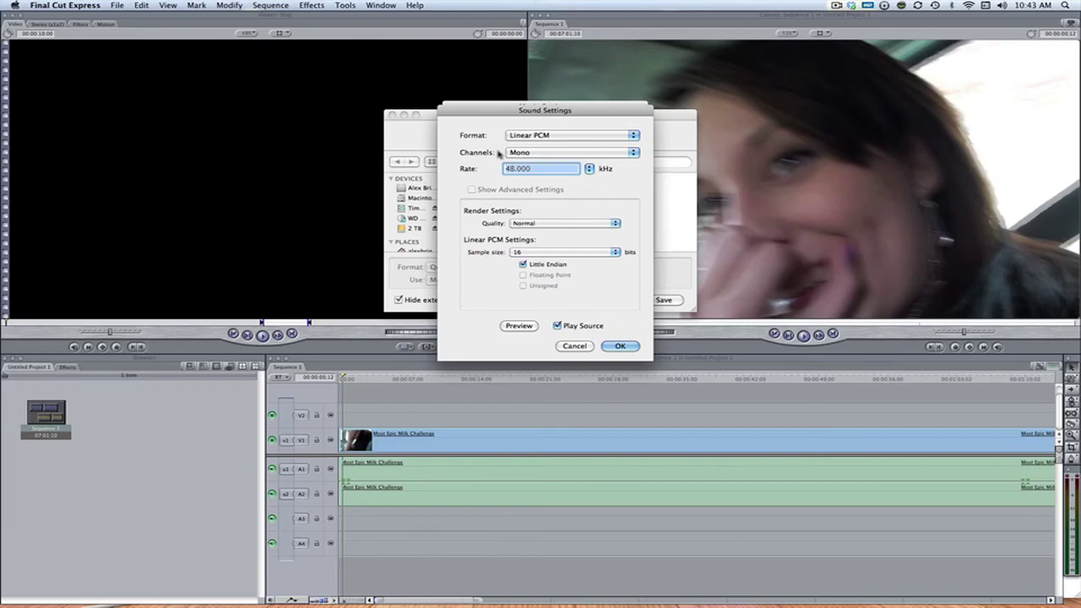
left_click(520, 152)
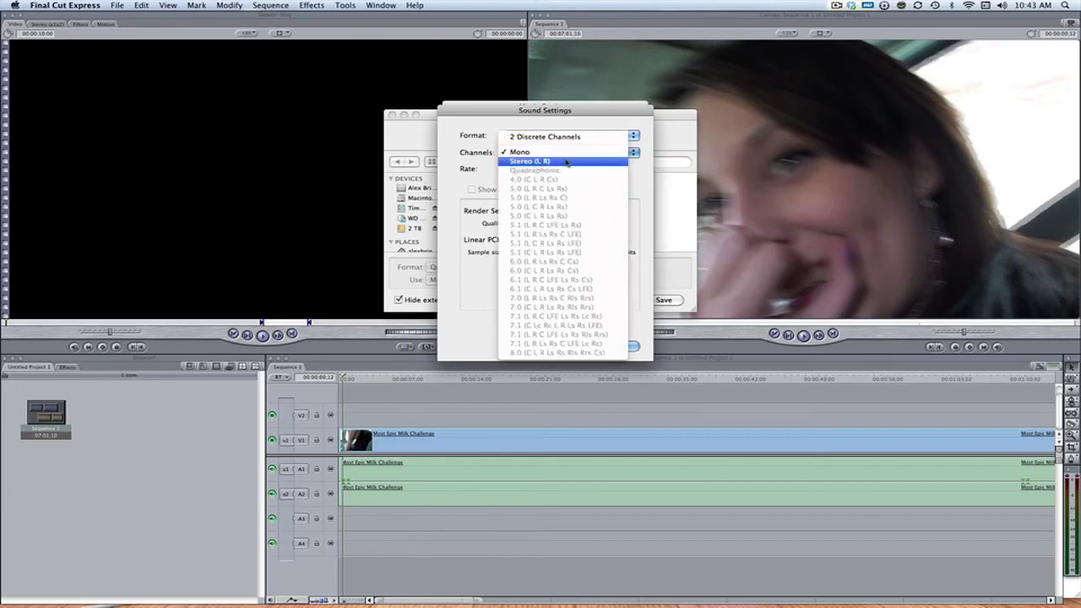
left_click(566, 162)
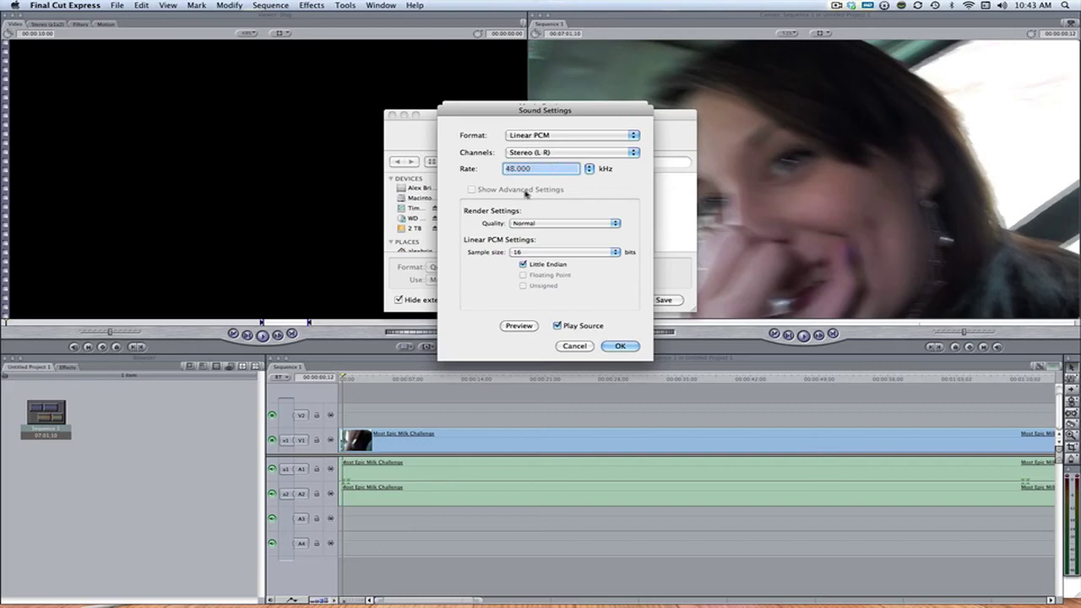
Keep the audio at Normal quality and a 16-bit sample size, then confirm the Sound Settings.
left_click(543, 224)
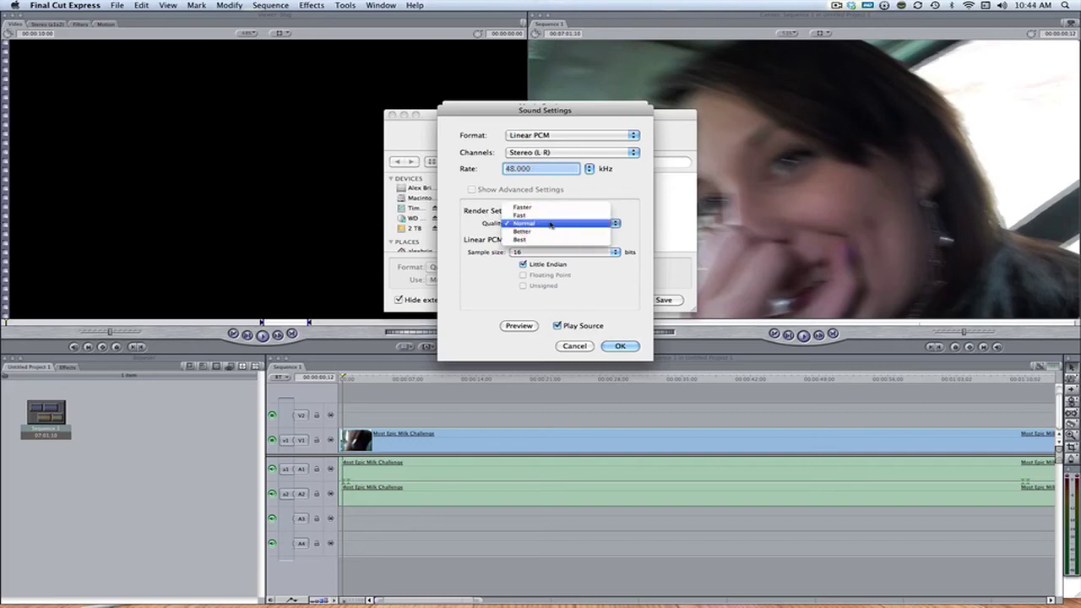
left_click(550, 224)
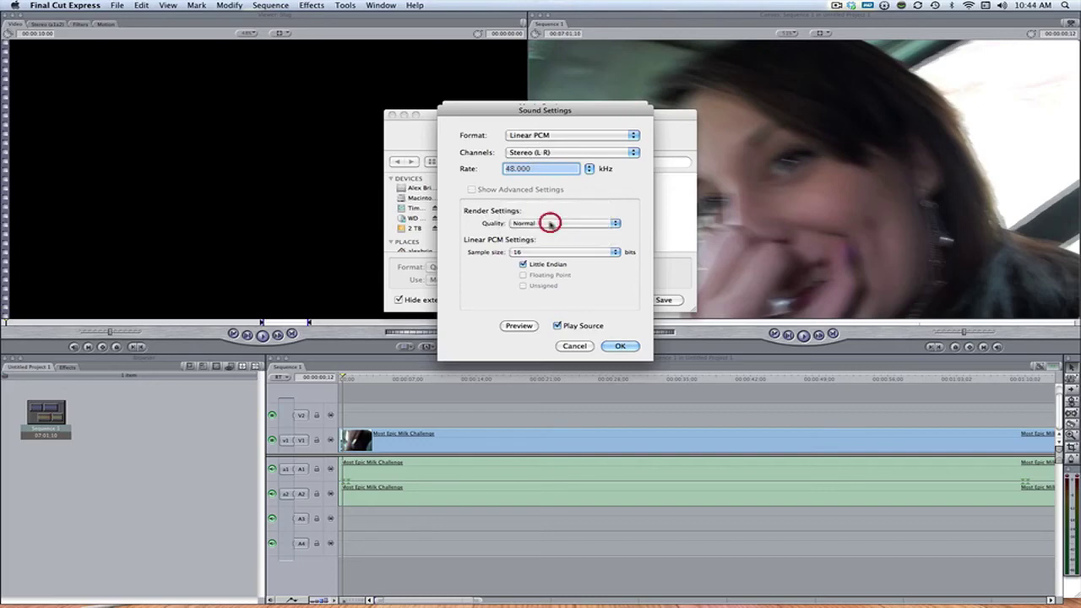
left_click(550, 224)
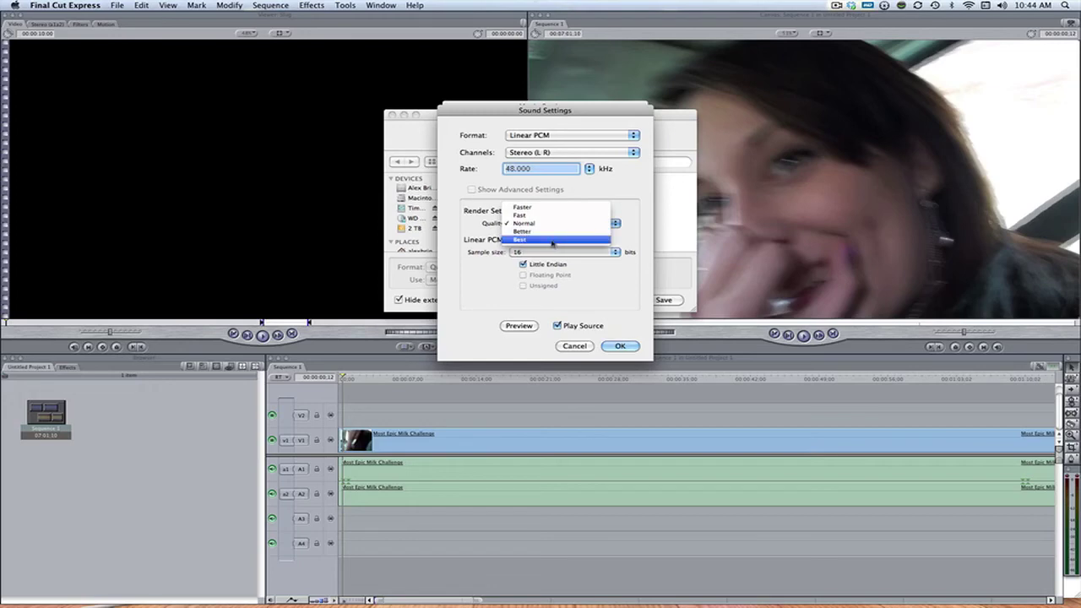
left_click(558, 224)
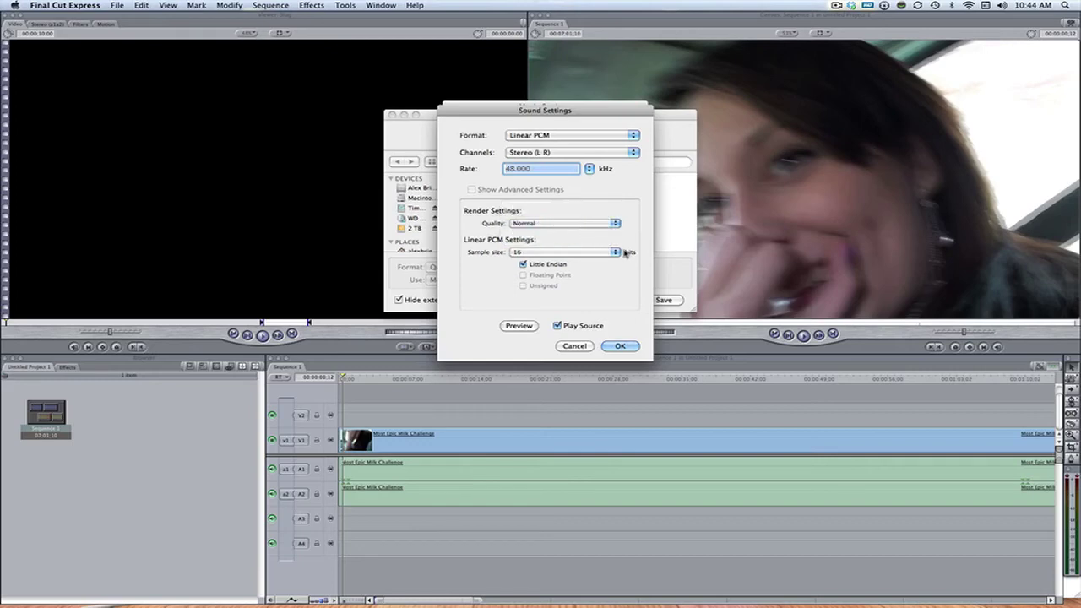
left_click(560, 224)
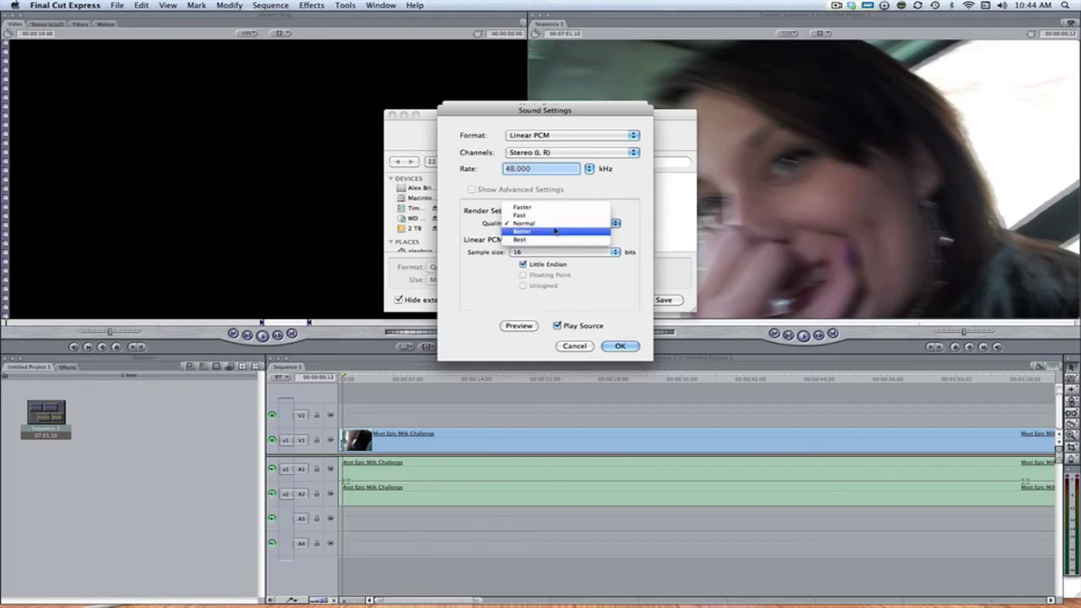
left_click(553, 223)
left_click(530, 253)
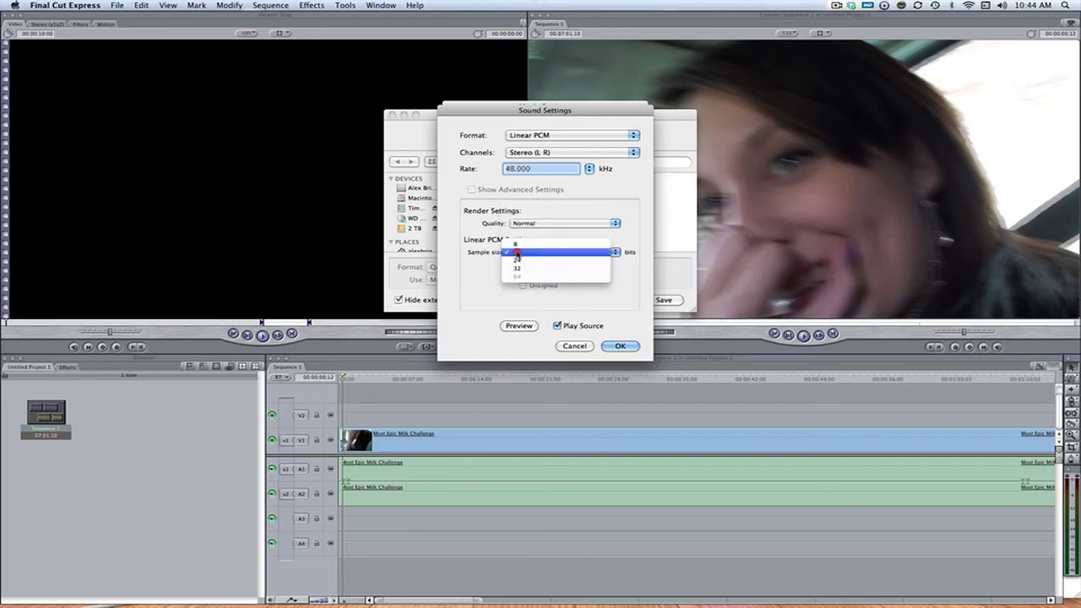
left_click(517, 252)
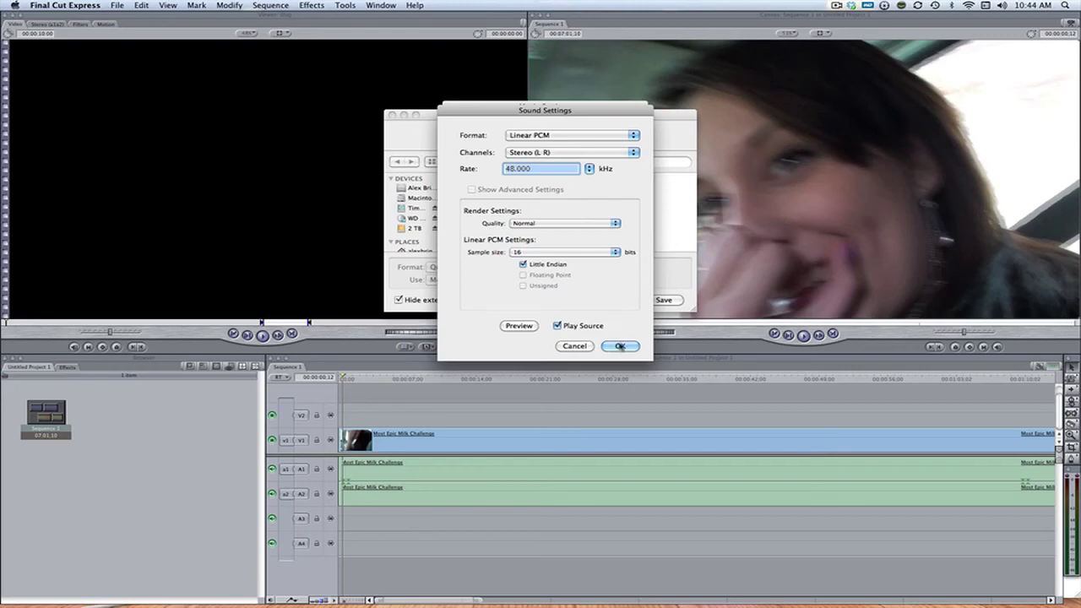
left_click(620, 348)
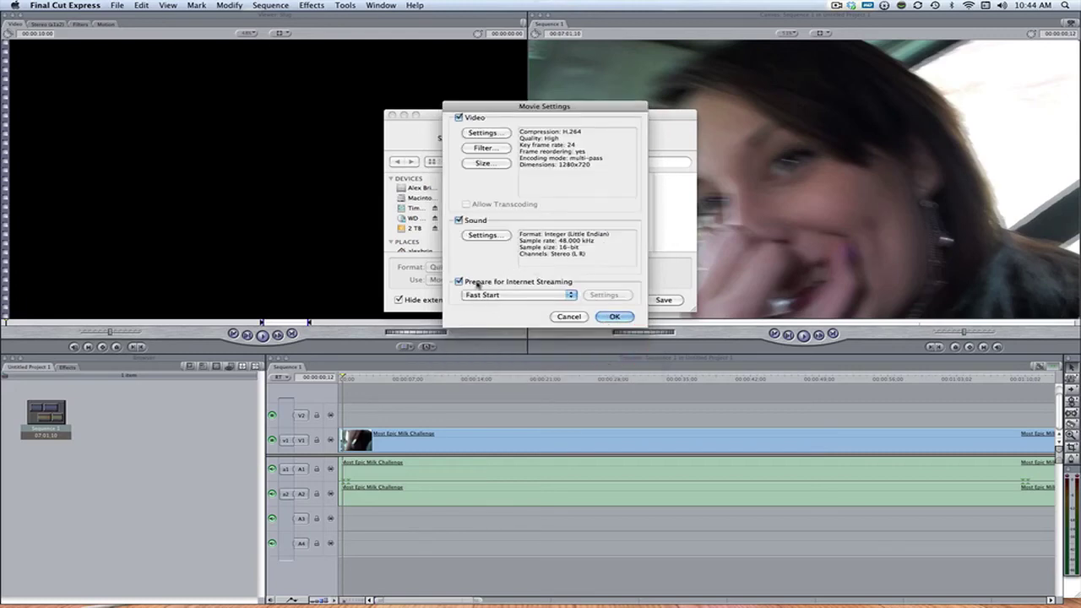
left_click(522, 296)
left_click(524, 297)
left_click(524, 295)
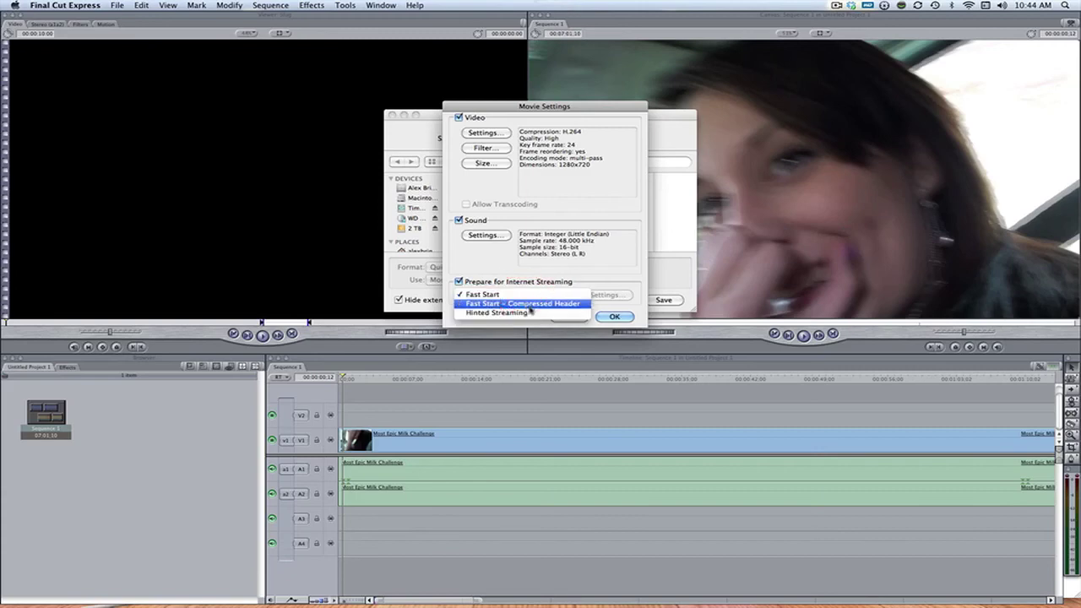
left_click(561, 294)
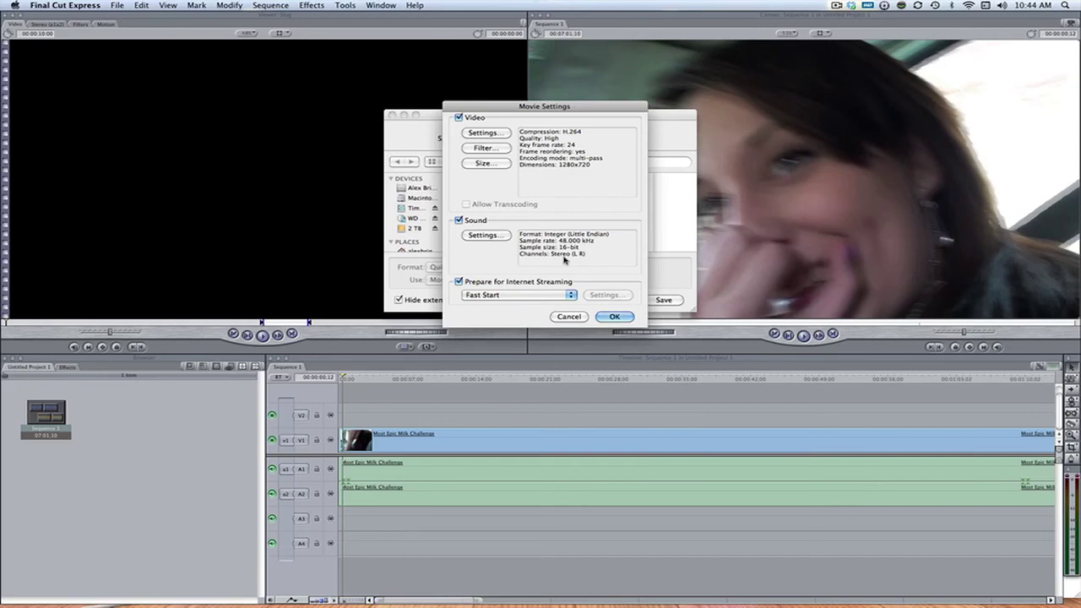
Accept the movie settings and save the export as Sequence 1 in the Movies folder.
left_click(606, 316)
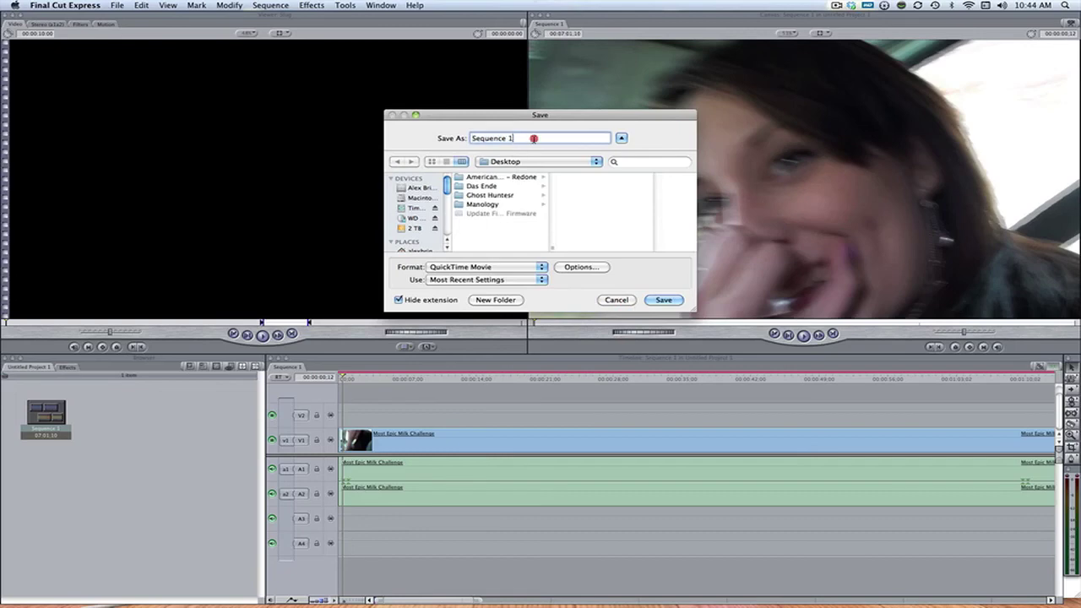
scroll(423, 217, "down", 4)
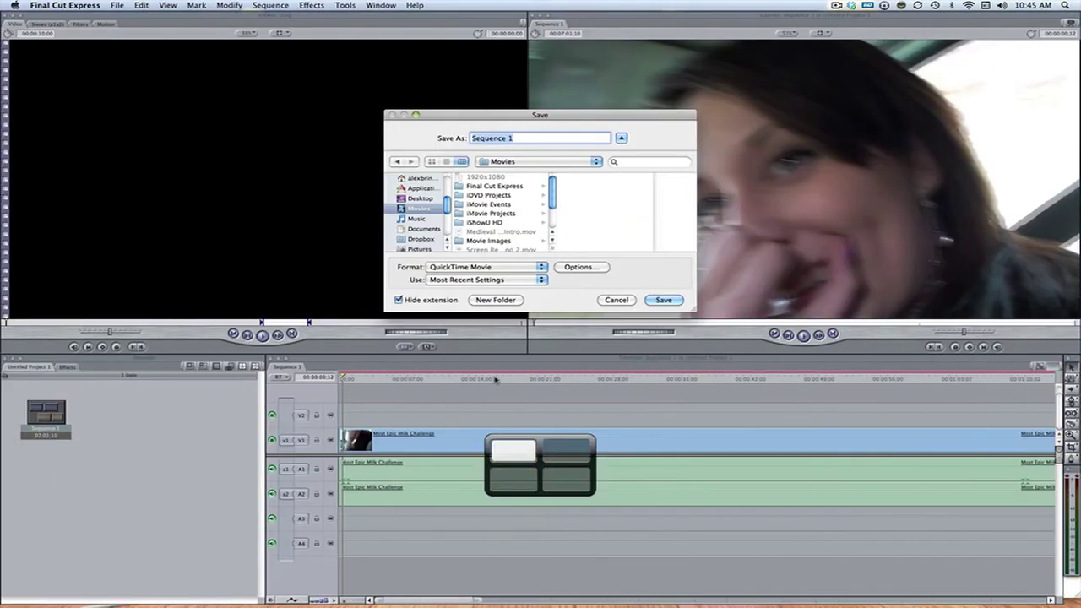
key("F9")
Save the exported QuickTime movie and bring Safari's YouTube upload page to the front.
left_click(577, 175)
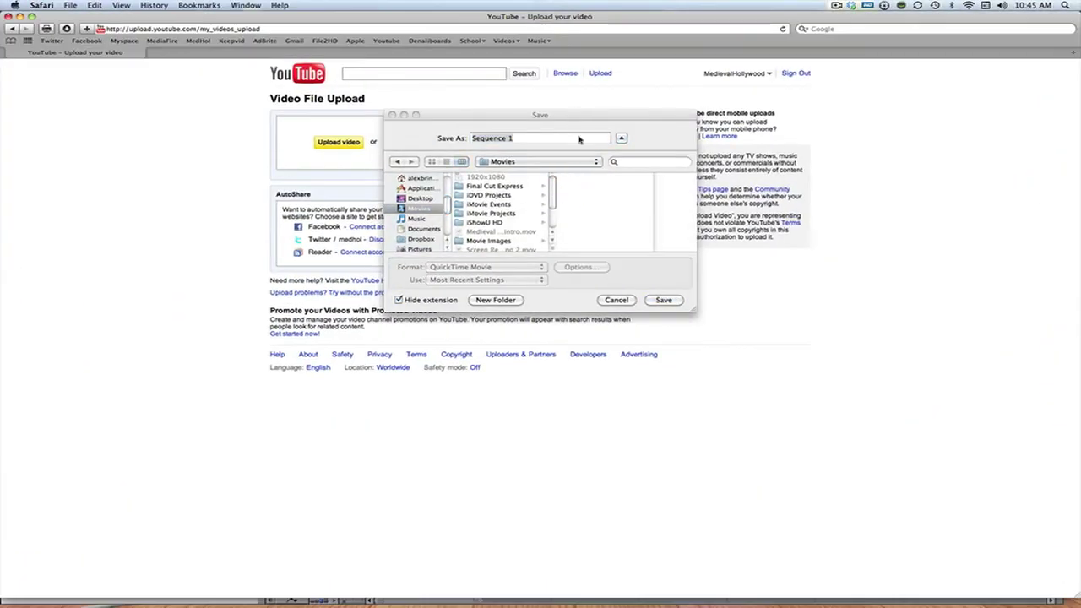
left_click(617, 299)
key("F9")
left_click(591, 165)
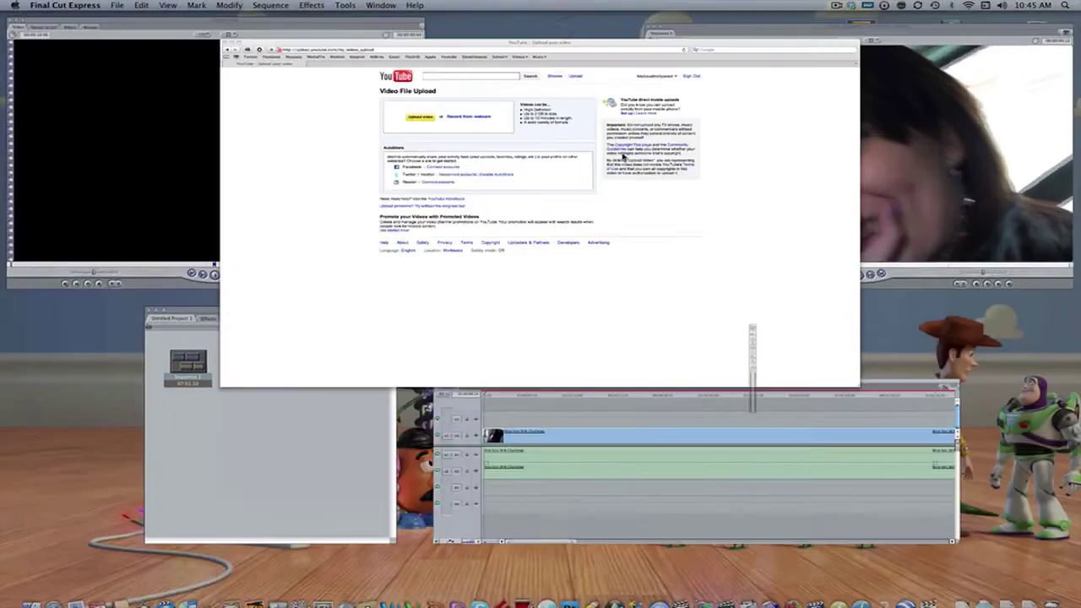
Start a YouTube video upload and browse Movie Images for Medieval Hollywood Intro.mov.
left_click(599, 73)
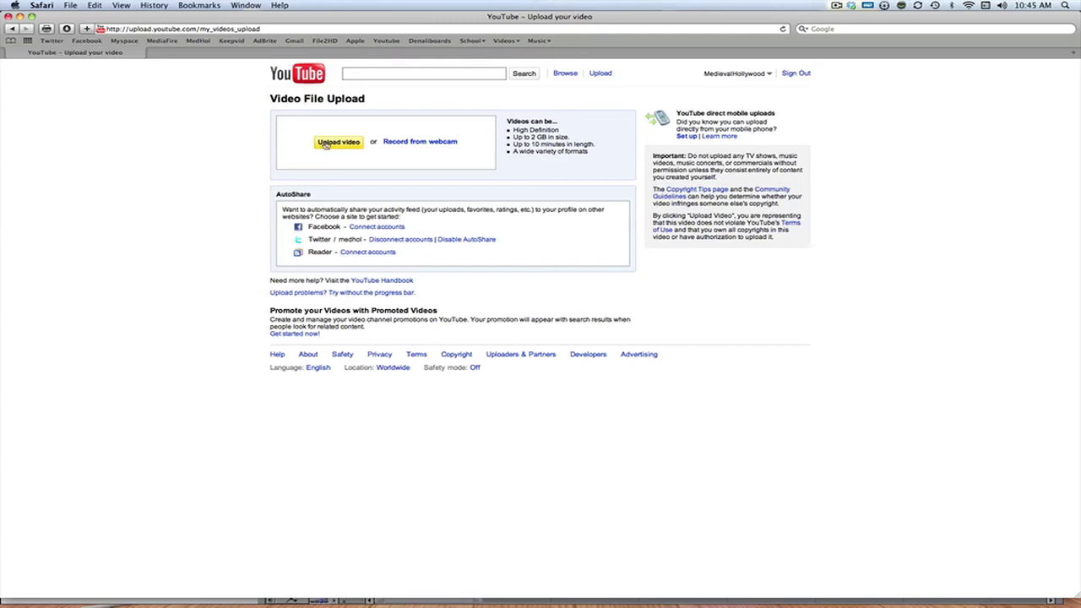
left_click(355, 145)
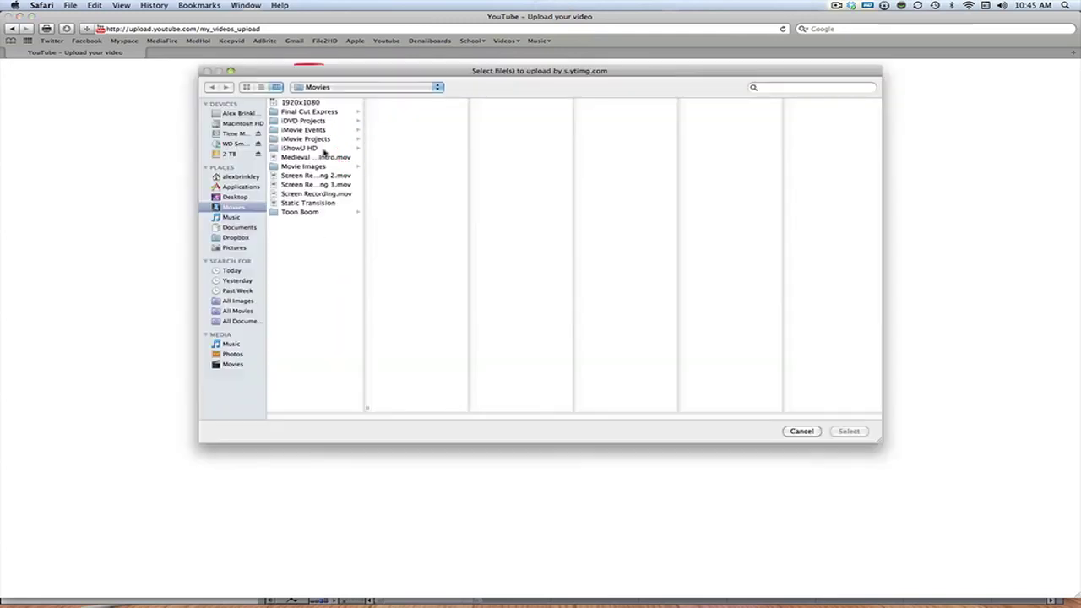
left_click(331, 166)
left_click(331, 157)
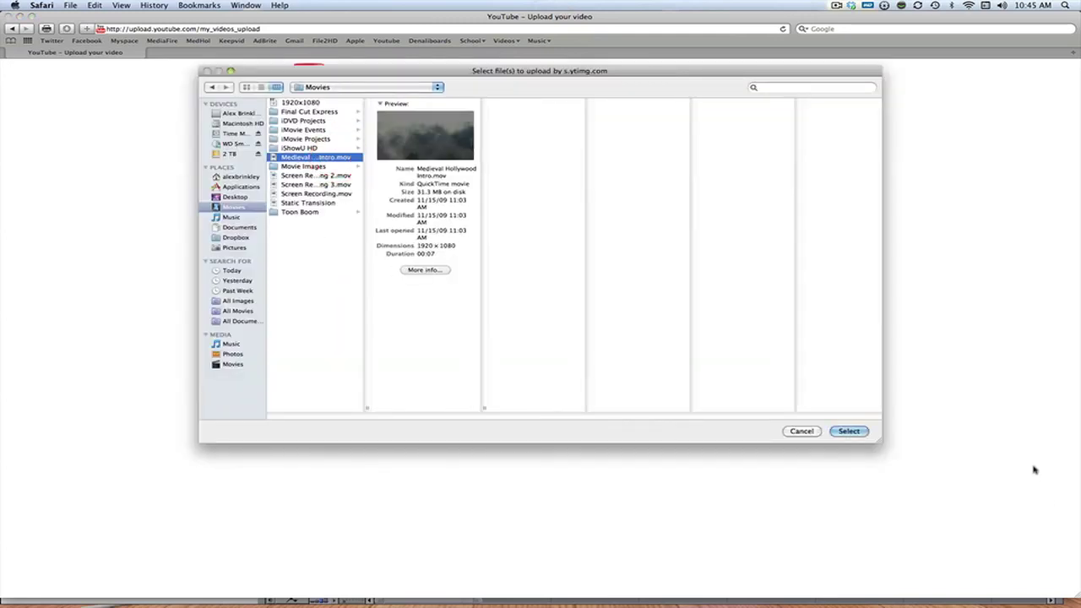
left_click(810, 432)
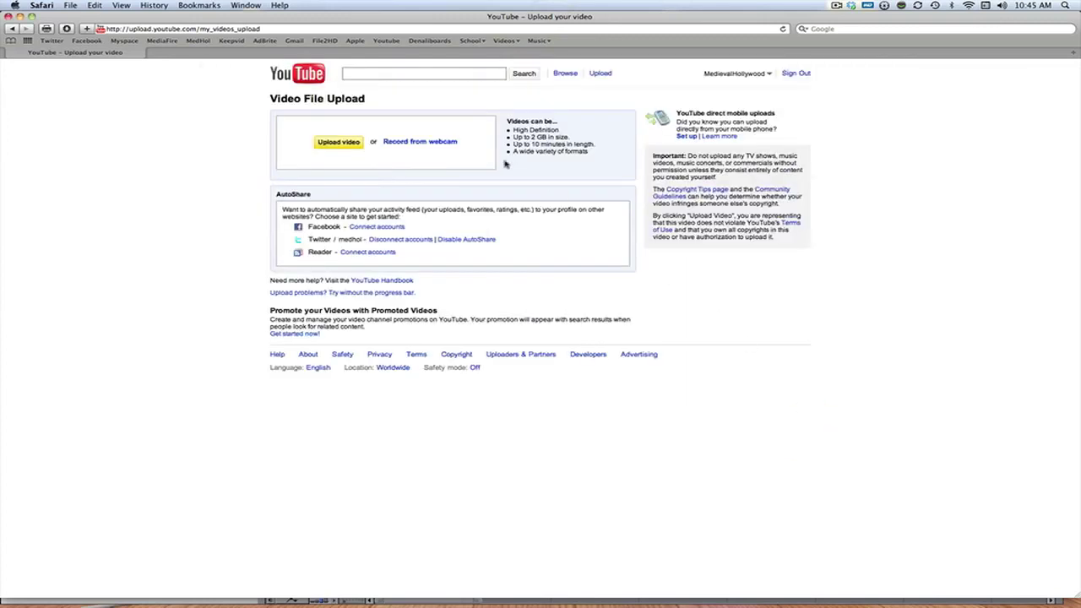